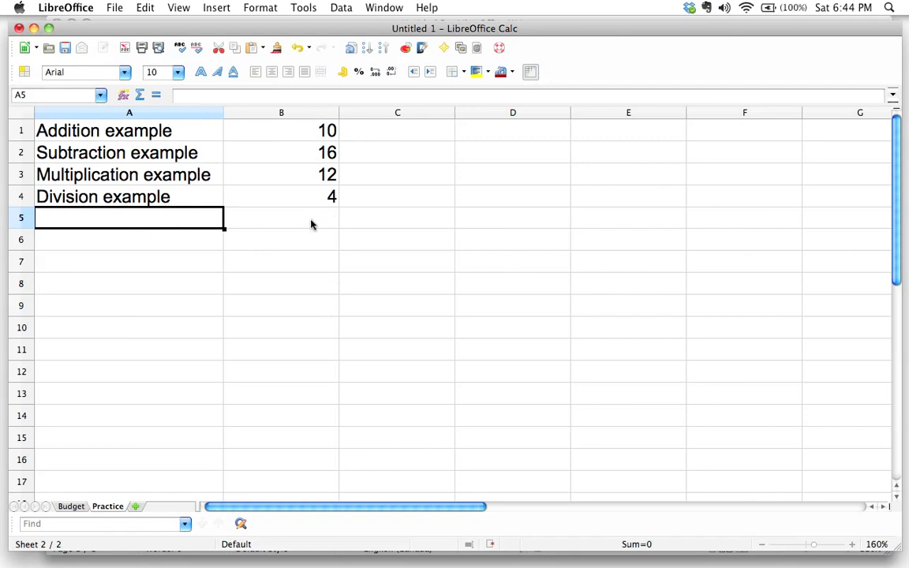
- Label cell A5 as TOTAL
left_click(182, 221)
type("TOTAL")
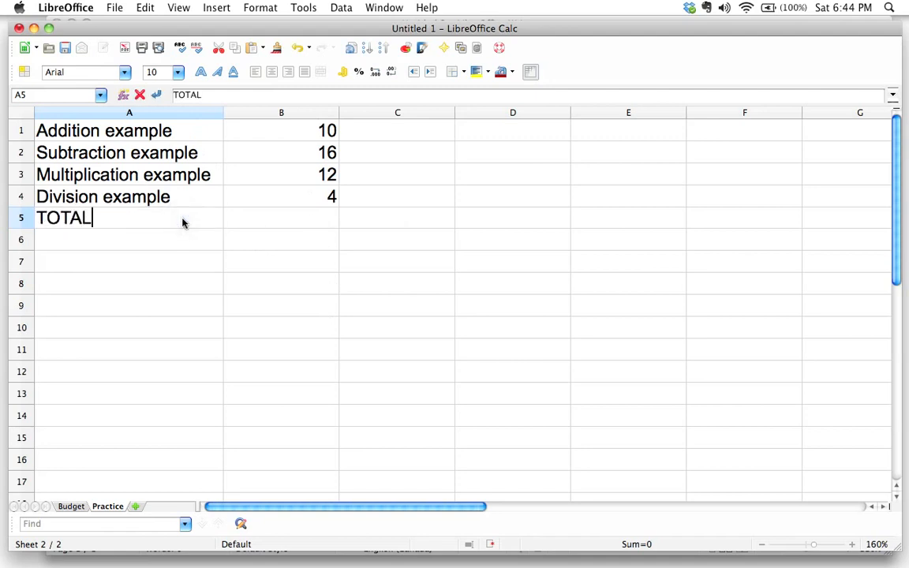
key("Tab")
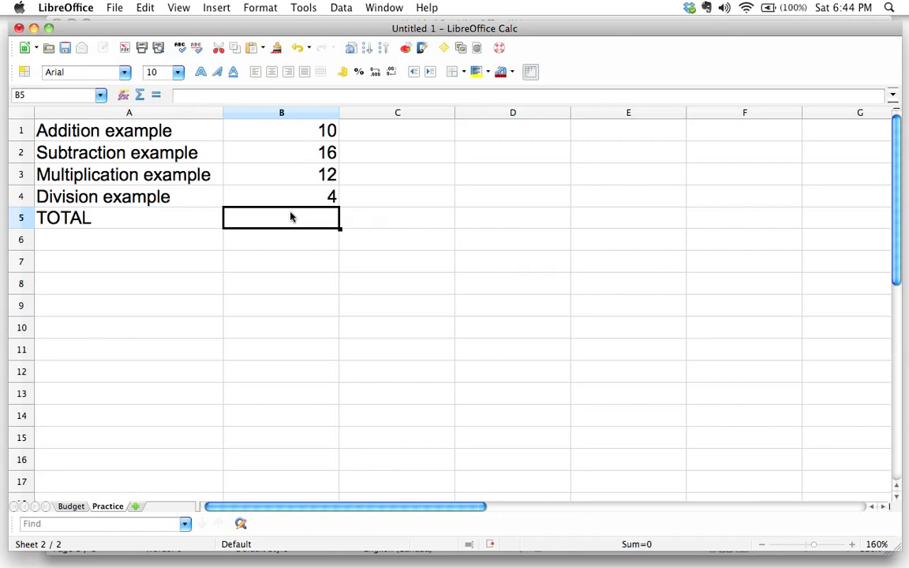
- Enter the formula =B1+B2+B3+B4 in cell B5, picking the four cells above by reference, and reselect B5
type("=")
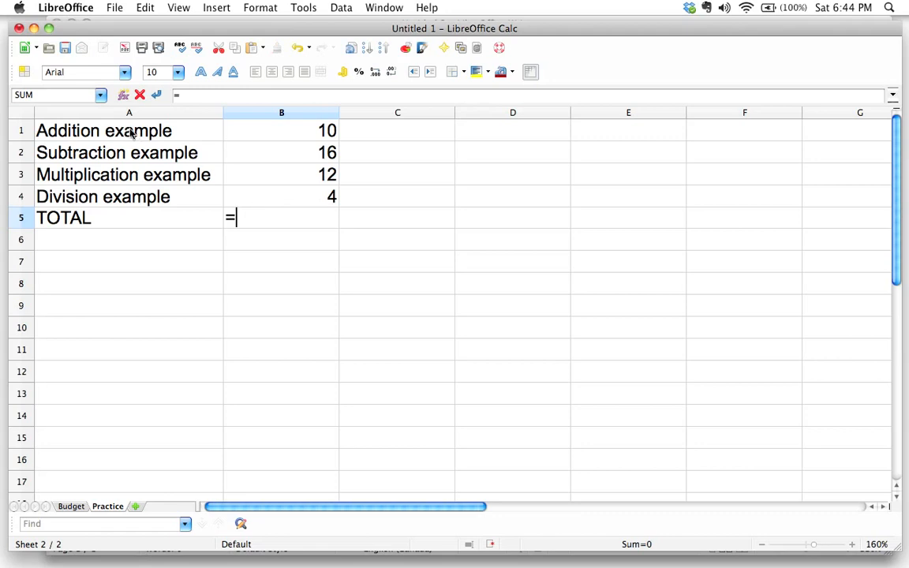
left_click(312, 132)
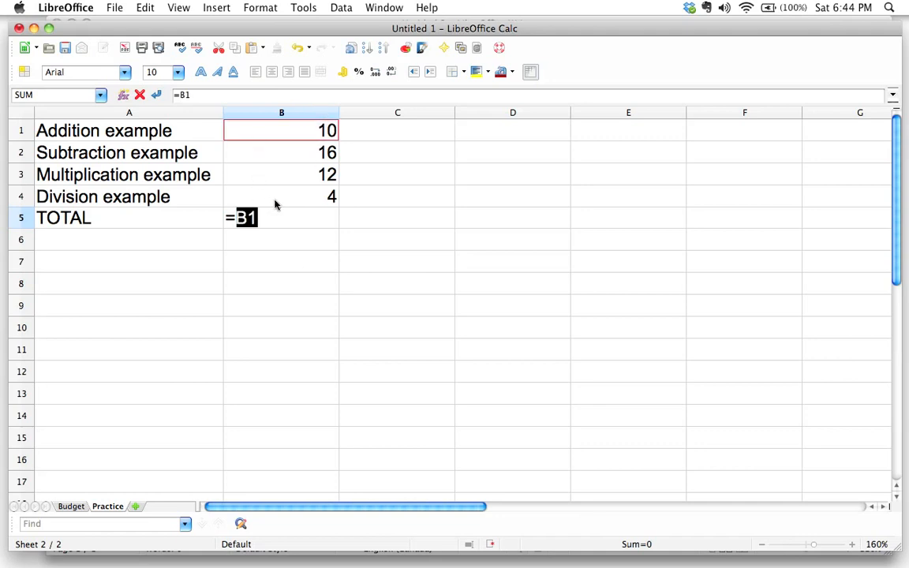
type("+")
left_click(326, 152)
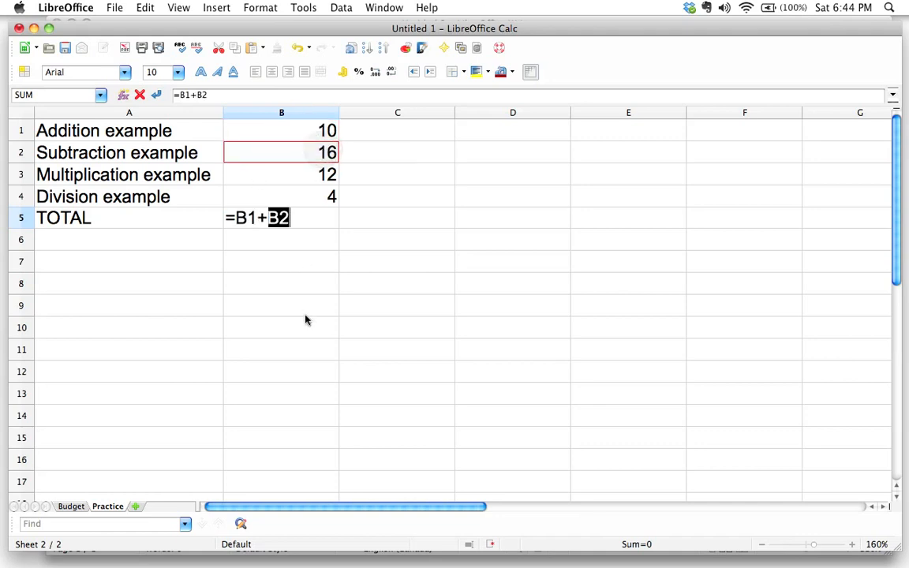
type("+")
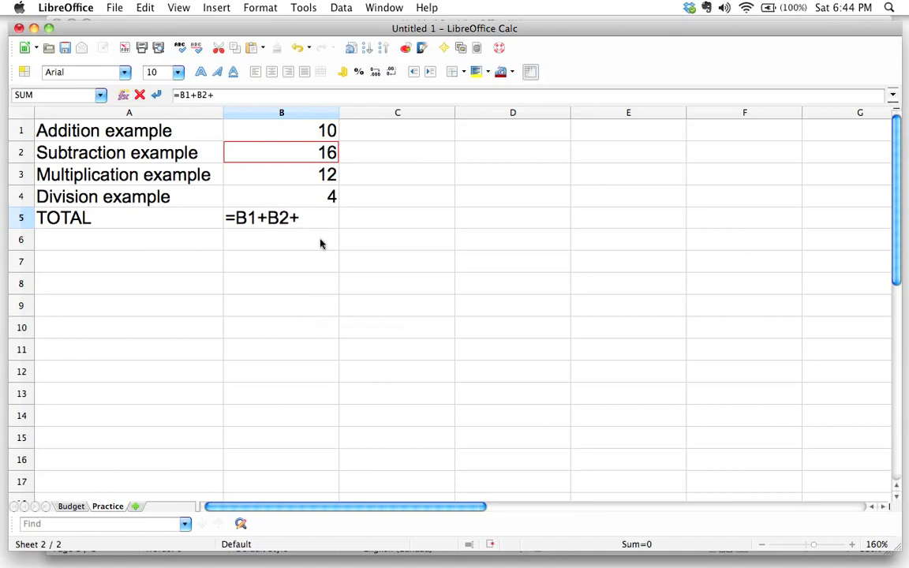
left_click(326, 175)
type("+")
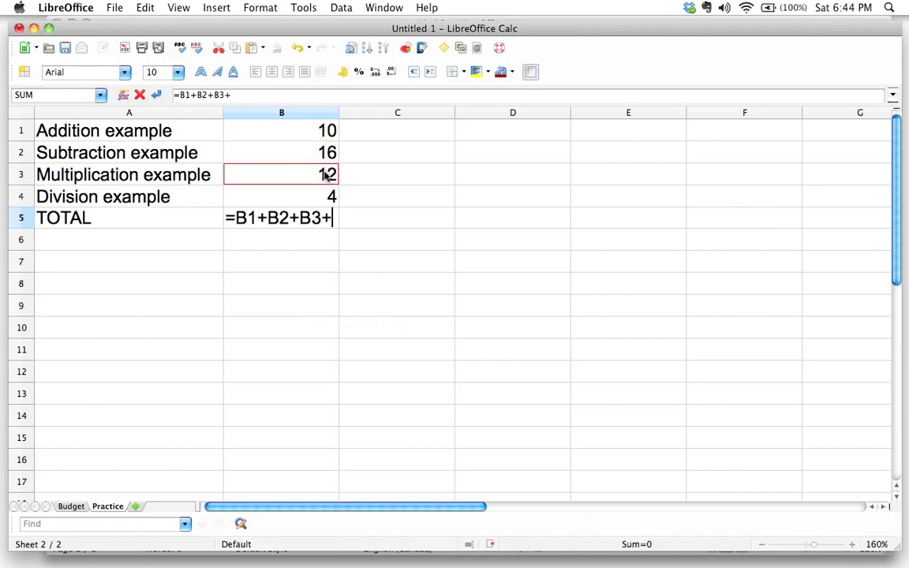
left_click(326, 196)
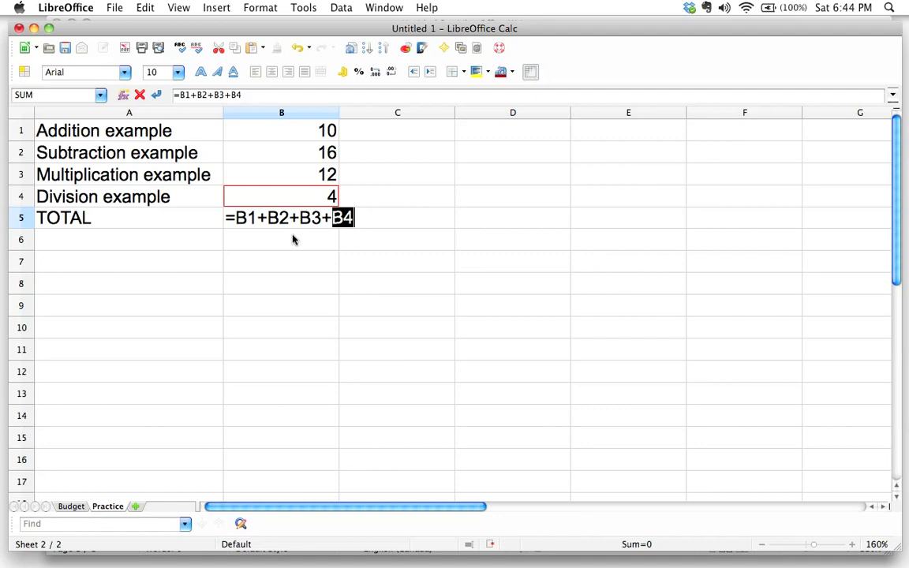
key("Return")
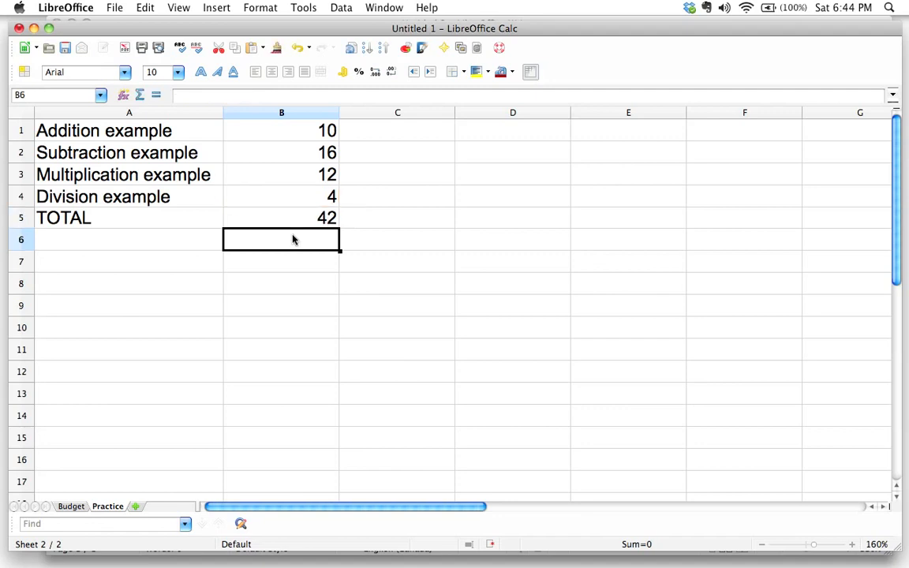
left_click(304, 217)
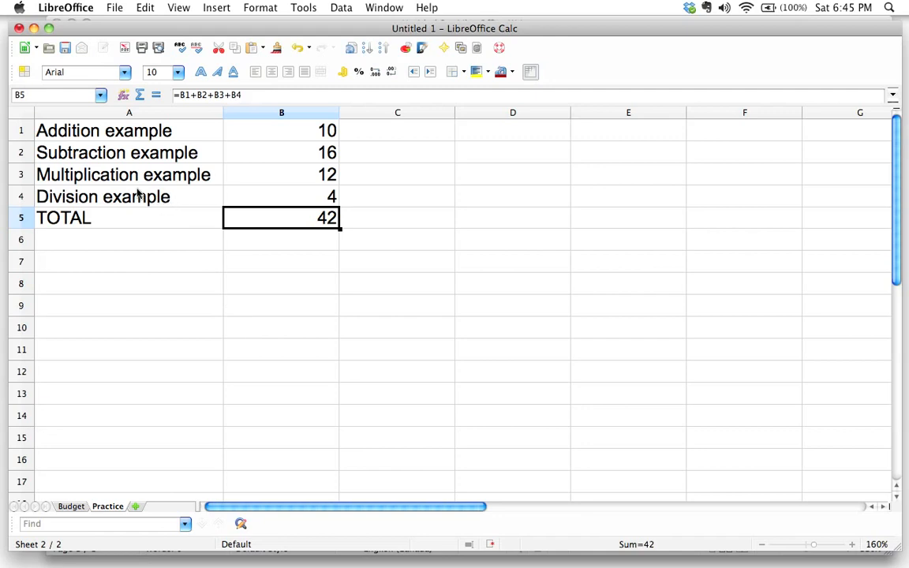
- Insert a row above the Subtraction example row and enter 10 in its column B cell
left_click(21, 152)
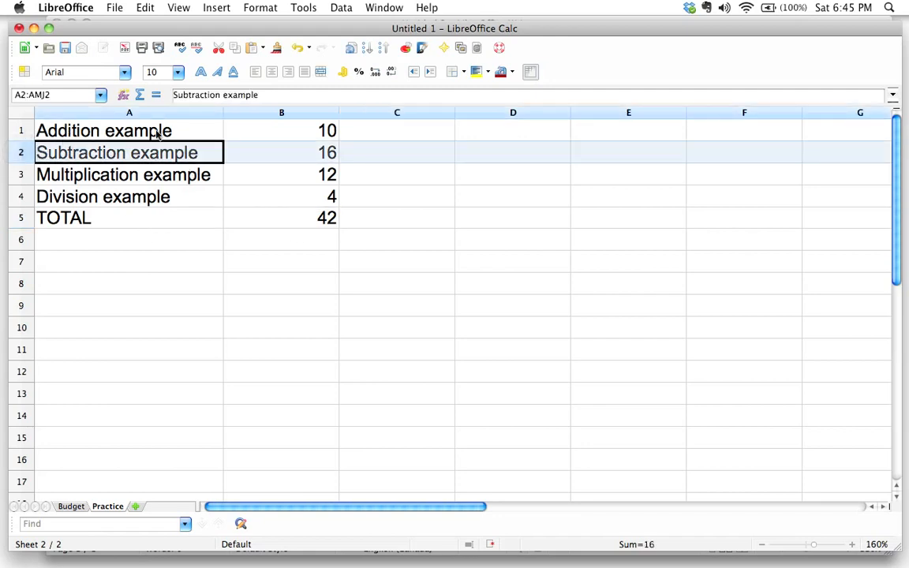
right_click(22, 153)
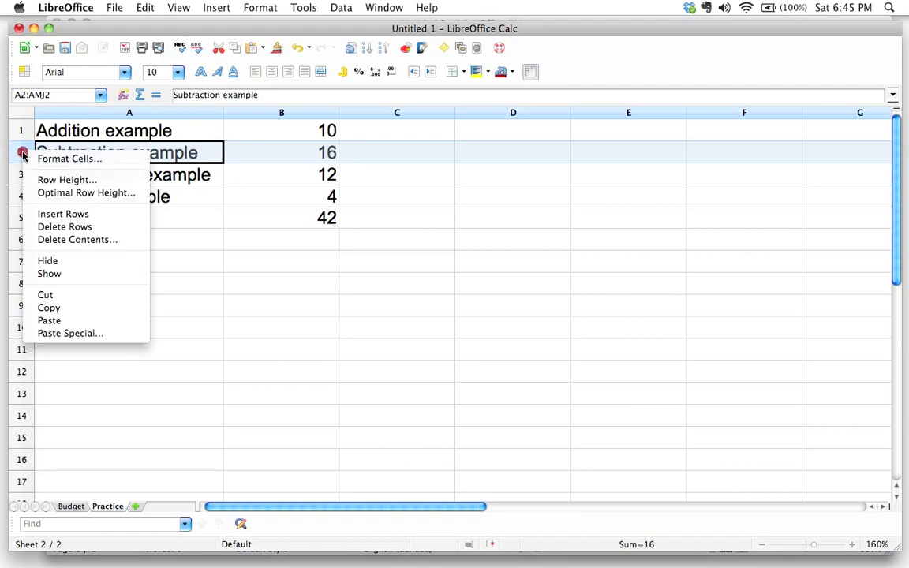
left_click(42, 214)
left_click(92, 150)
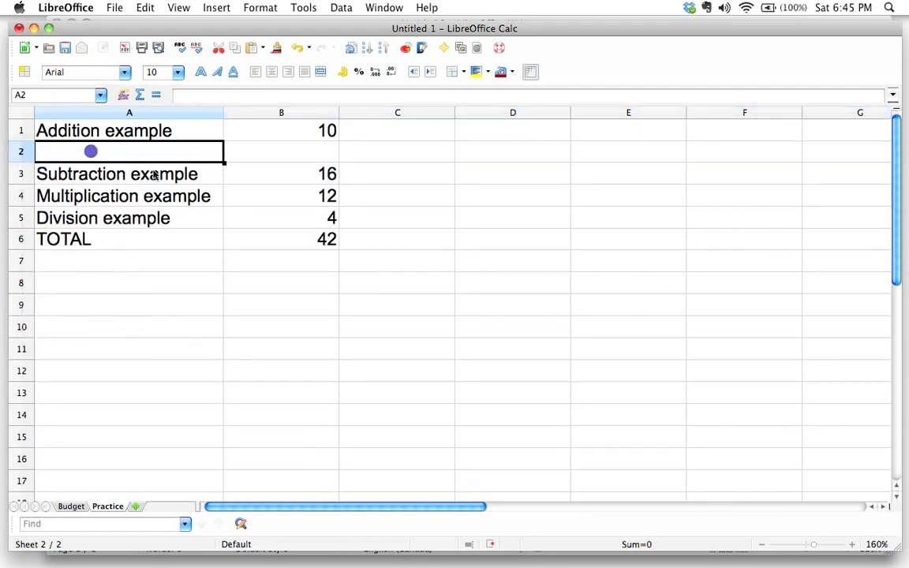
left_click(286, 152)
type("10")
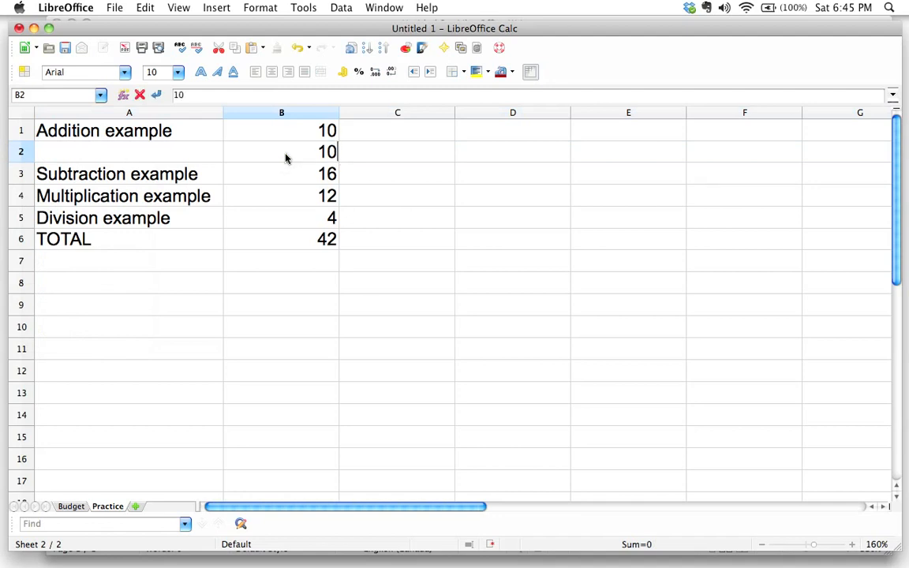
key("Return")
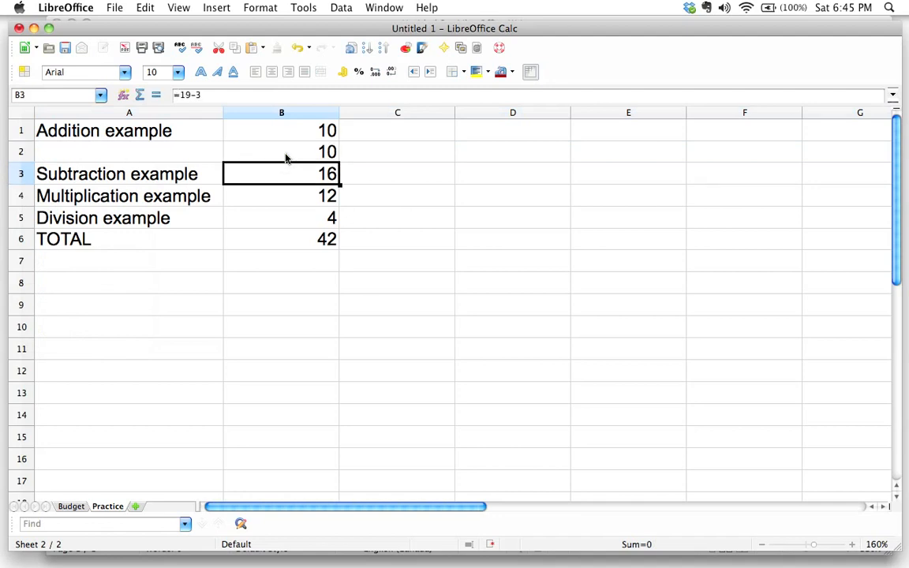
- Check the formulas behind the TOTAL value in B6 and the addition value in B1
left_click(320, 243)
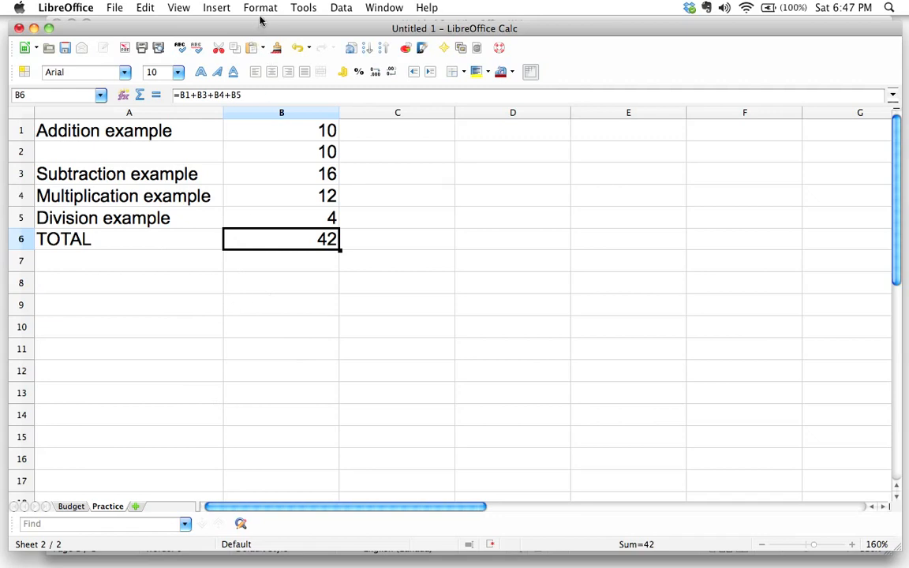
left_click(304, 127)
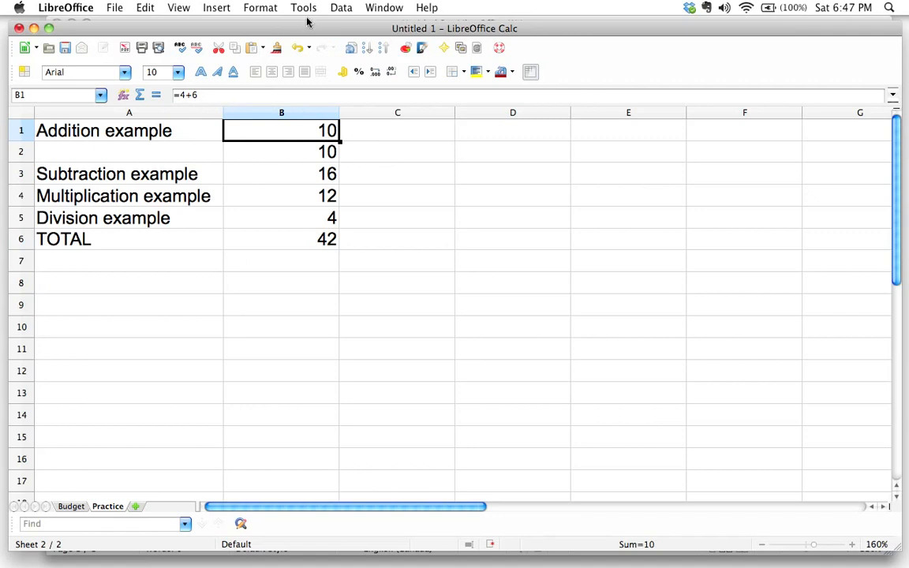
- Switch to the Untitled 2 Writer document, move its window to the screen's edge and enlarge it to fill the screen
left_click(383, 7)
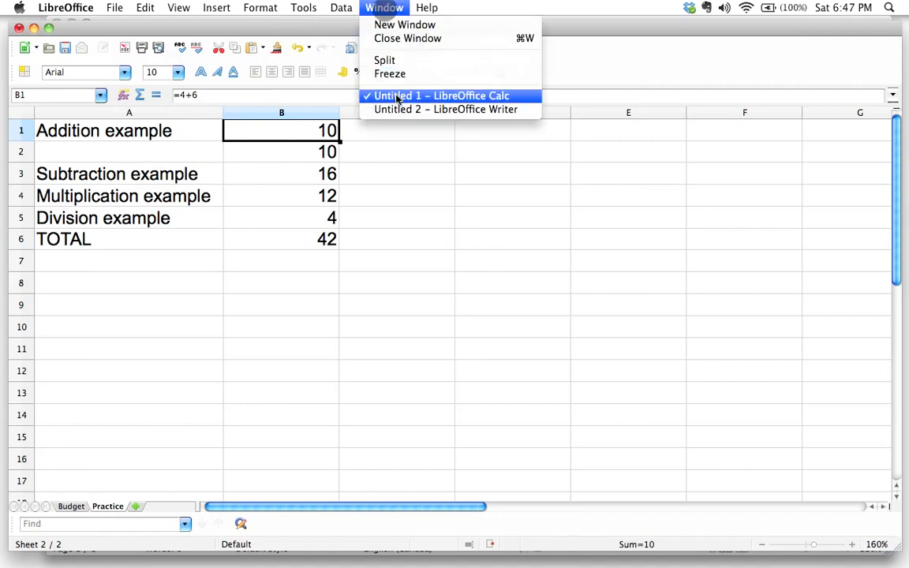
left_click(410, 110)
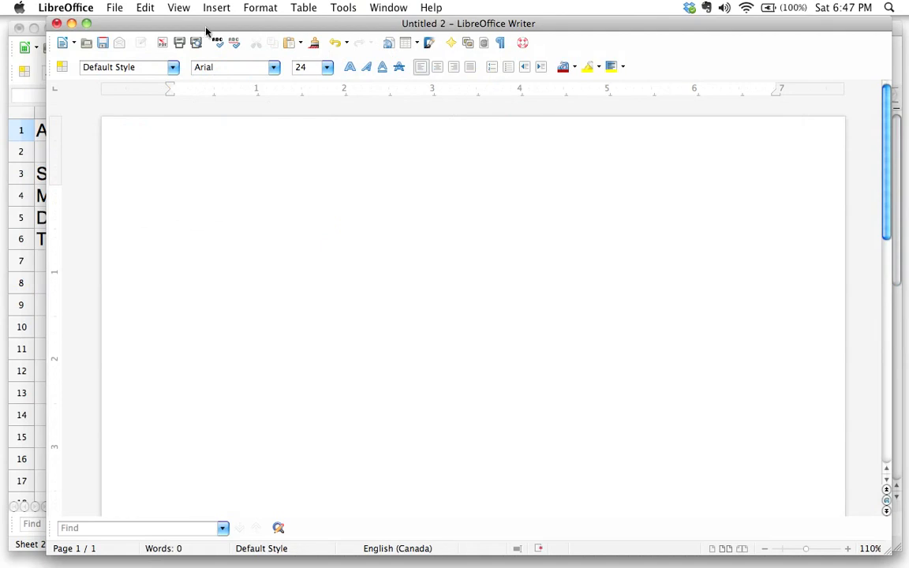
left_click_drag(210, 25, 169, 22)
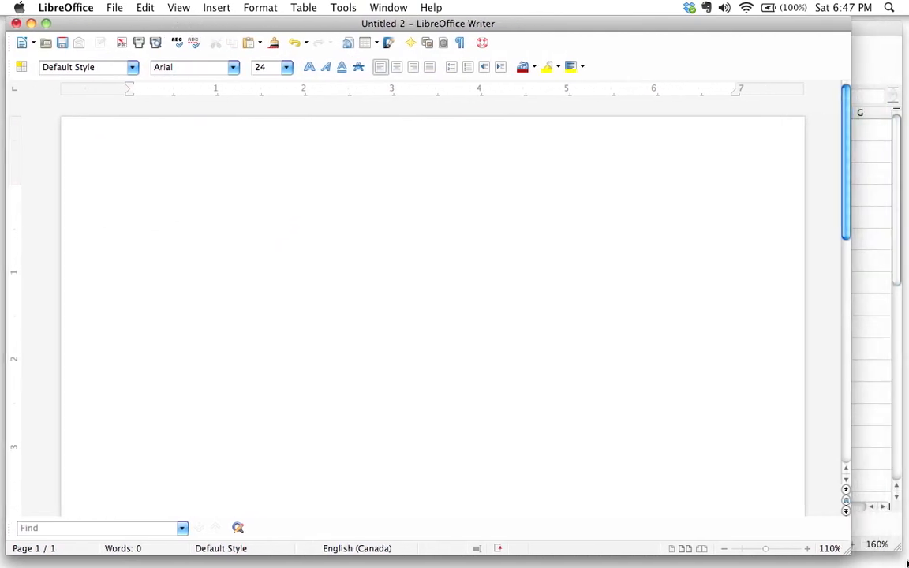
left_click_drag(878, 558, 901, 562)
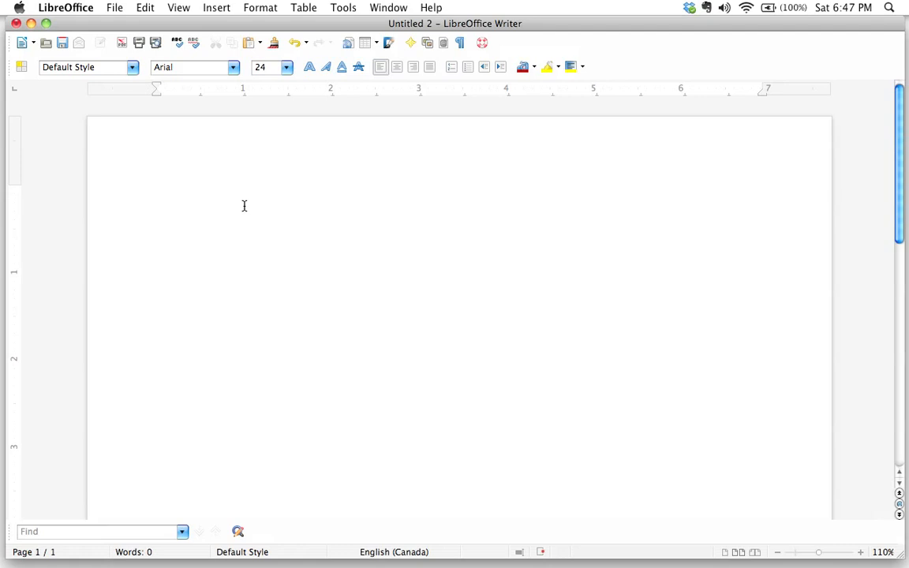
- Write the function pattern =NAME(??????) in the blank document and highlight its name and argument parts
type("=")
type("NAME")
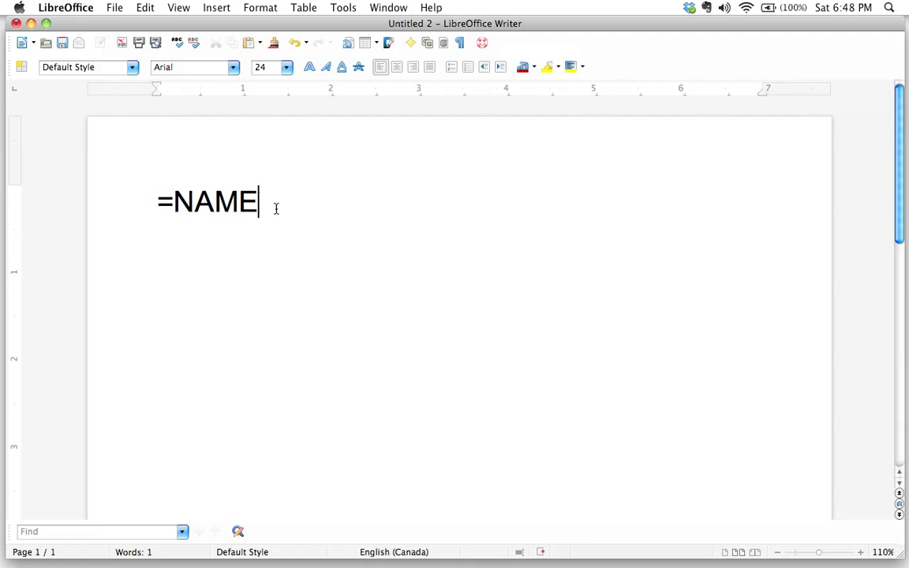
type("(??????")
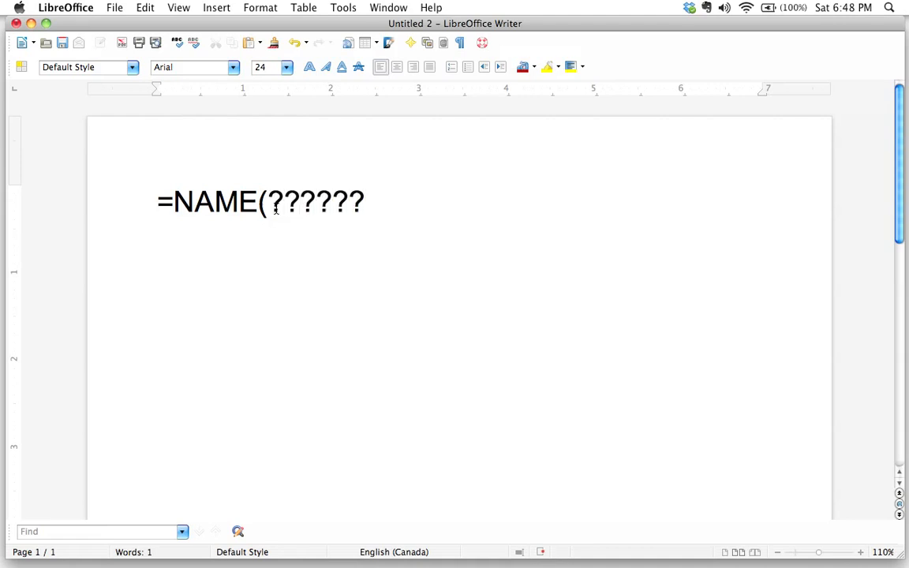
type(")")
left_click_drag(154, 200, 268, 202)
left_click(257, 202)
left_click_drag(373, 202, 267, 203)
left_click(356, 203)
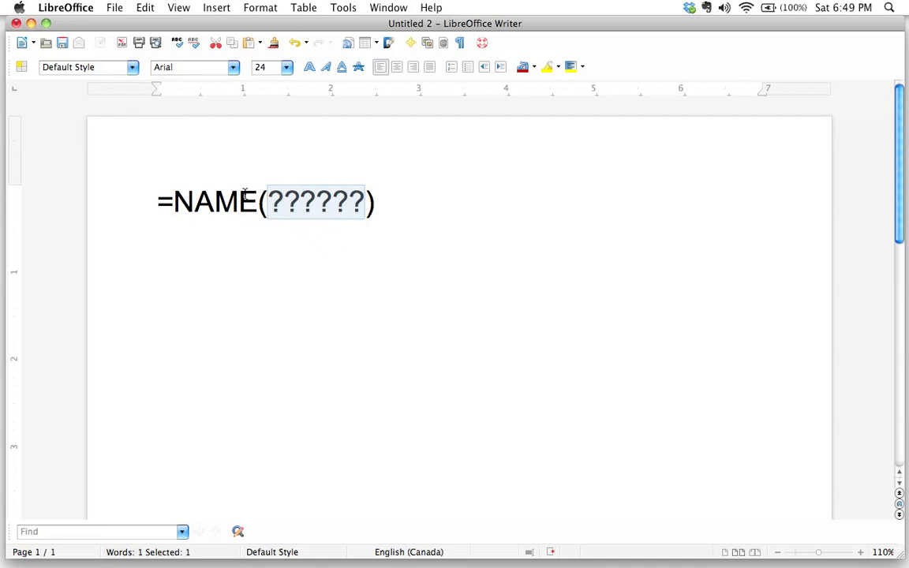
- Replace the question marks inside the parentheses with the number 34
left_click(316, 199)
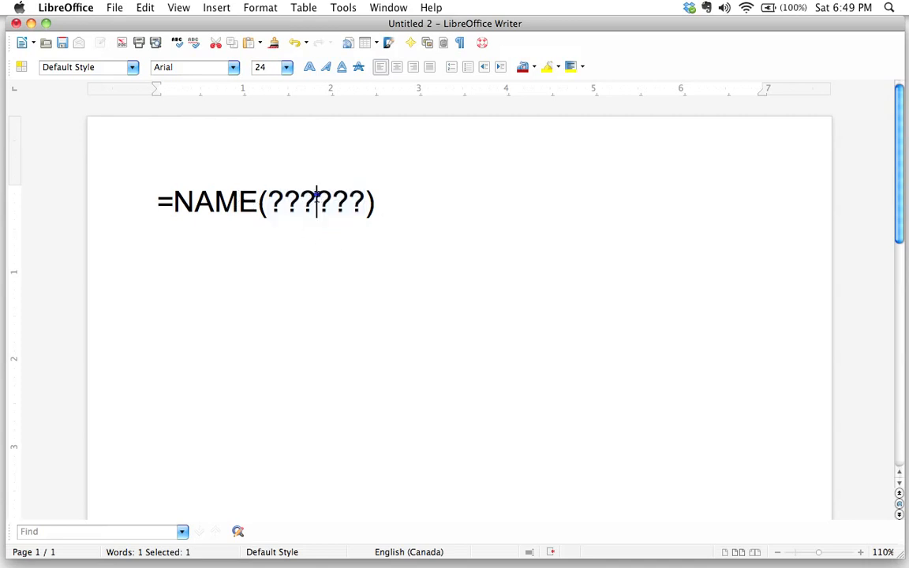
left_click_drag(266, 201, 367, 202)
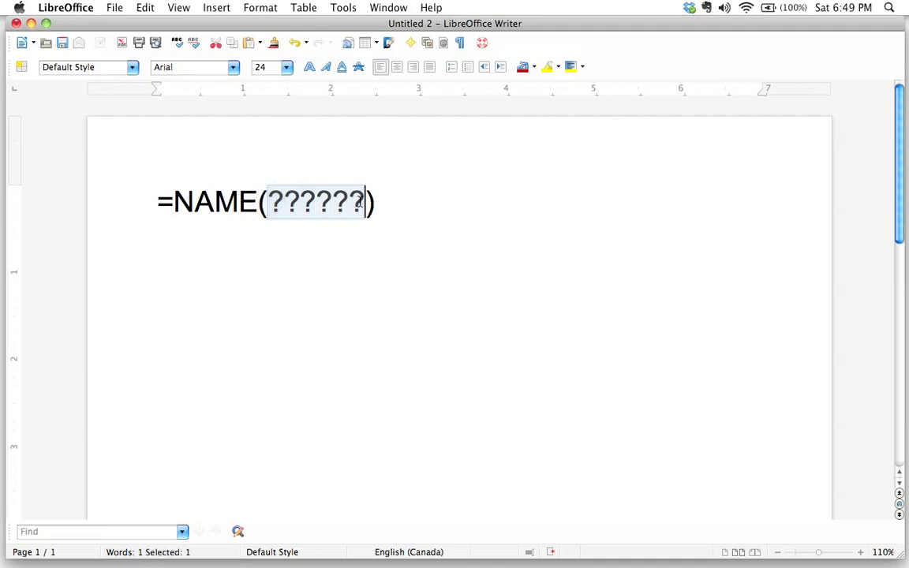
type("34")
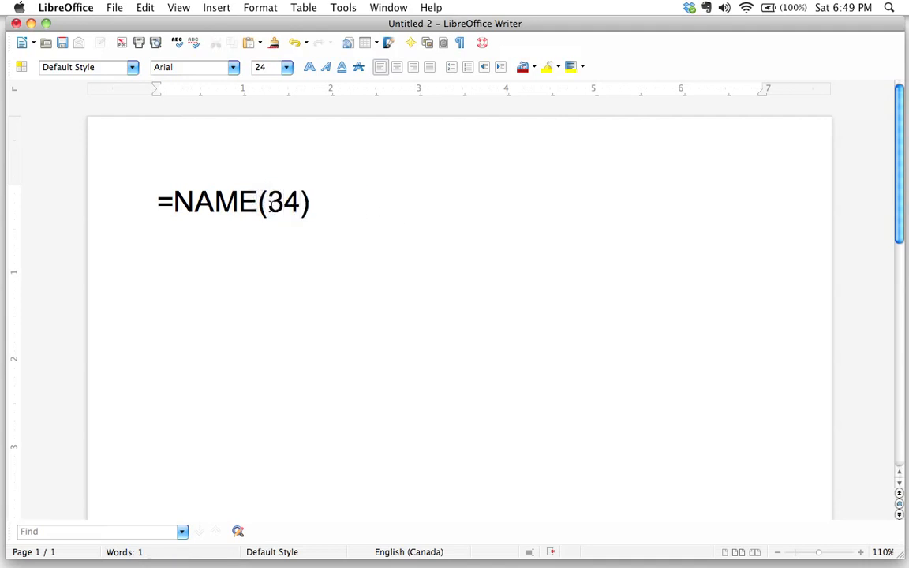
- Replace the number inside the parentheses with the cell references B4,C3
left_click_drag(284, 202, 274, 205)
double_click(274, 204)
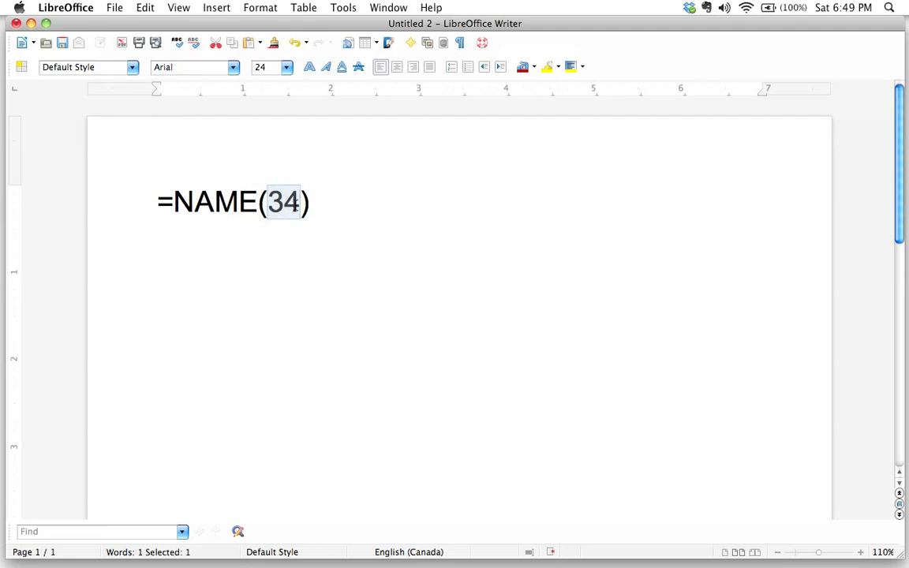
type("B4")
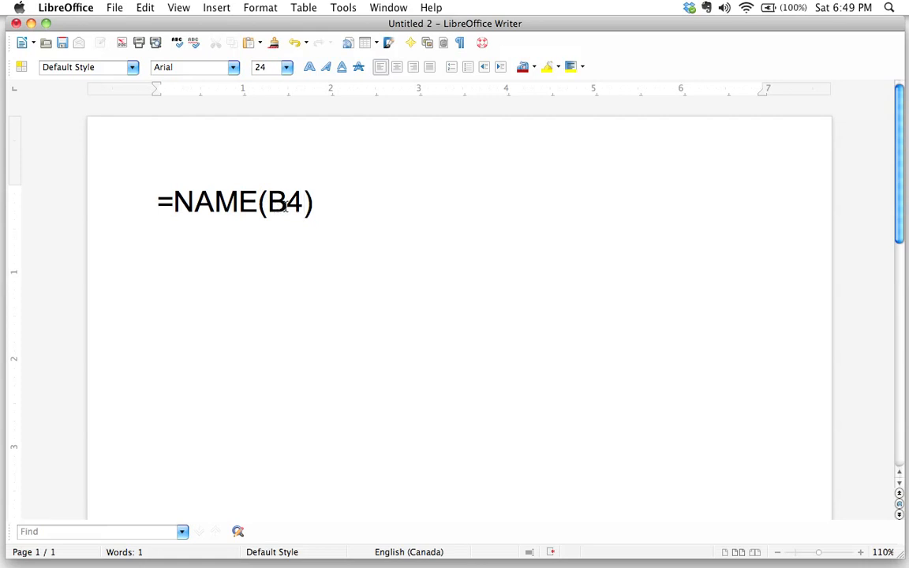
type(",C3")
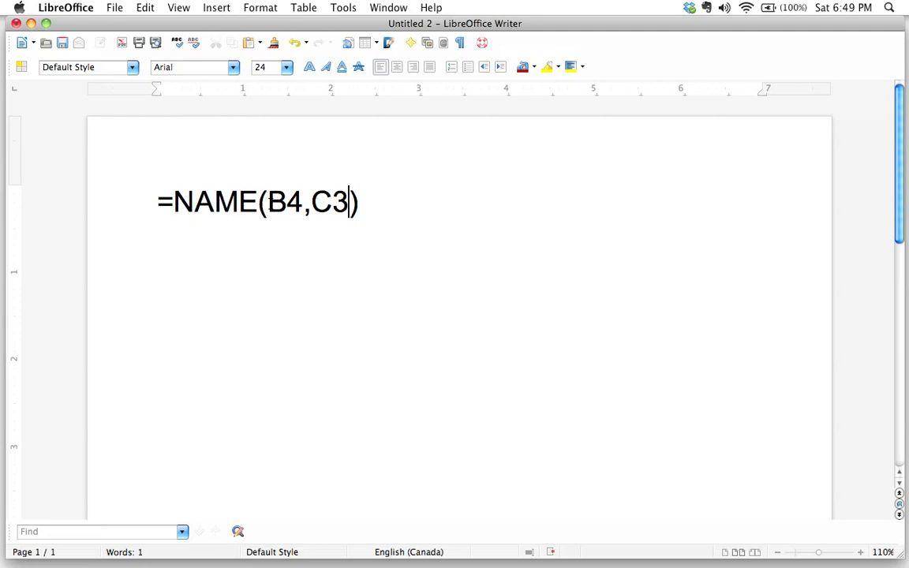
- Change the argument inside the parentheses to the cell range B1:B15 and highlight it
left_click_drag(303, 202, 348, 202)
left_click_drag(285, 199, 347, 200)
type("1")
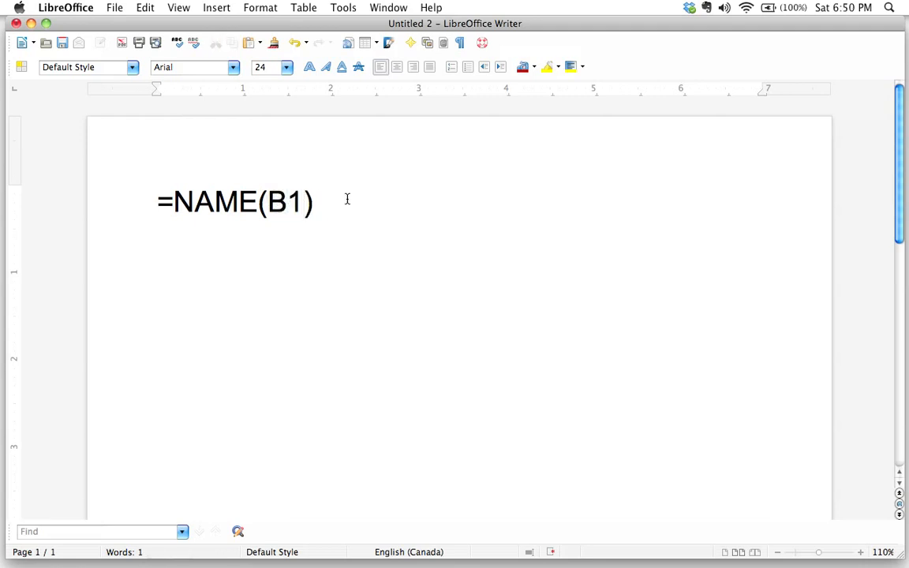
type(":B15")
left_click_drag(269, 203, 365, 204)
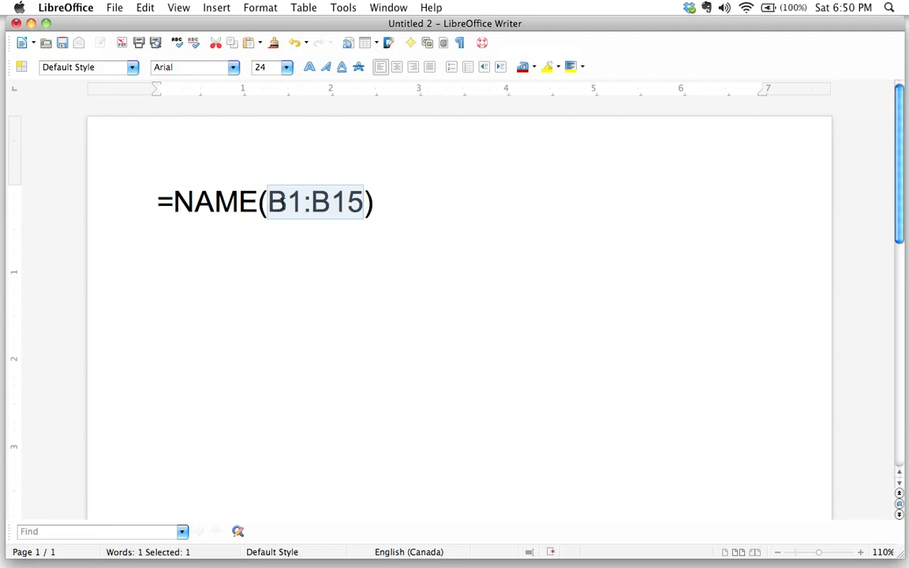
left_click(362, 203)
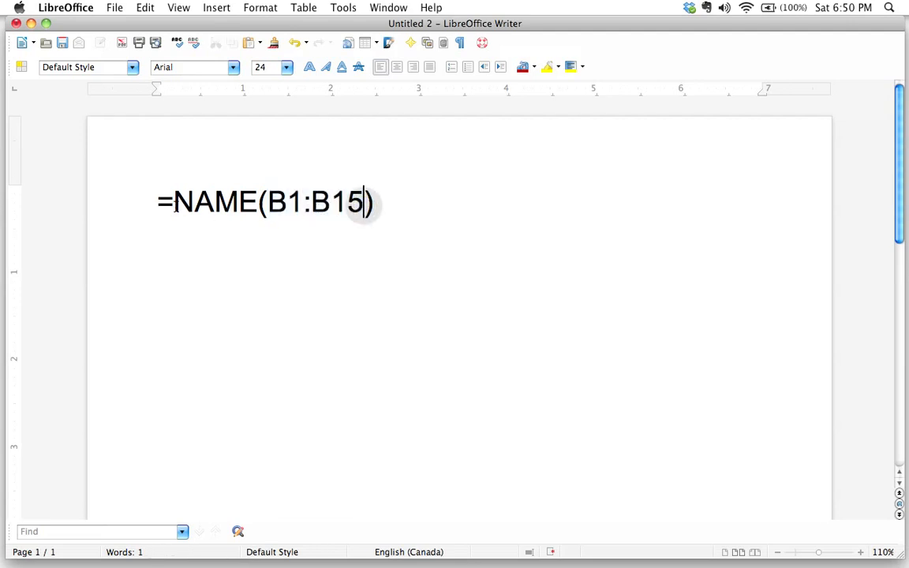
- Select the word NAME in the function pattern
double_click(213, 204)
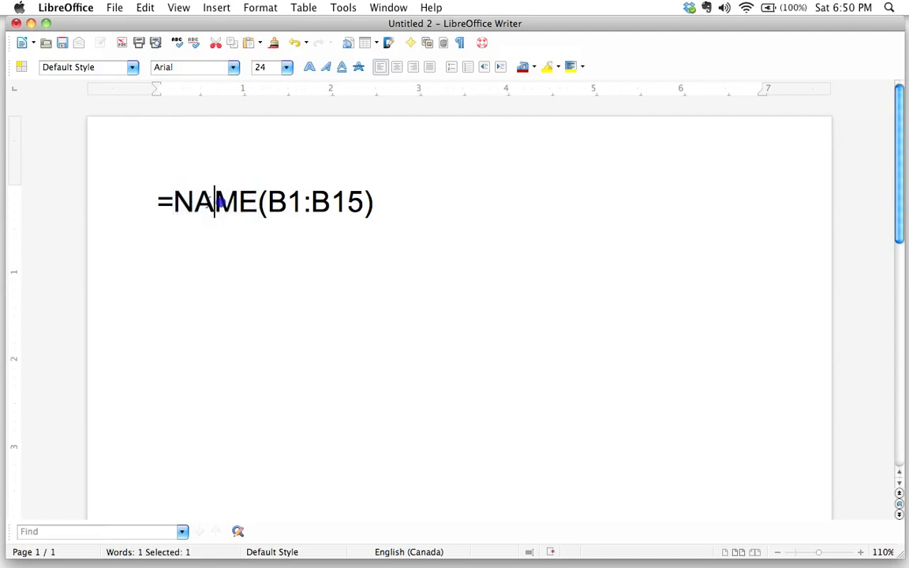
double_click(211, 203)
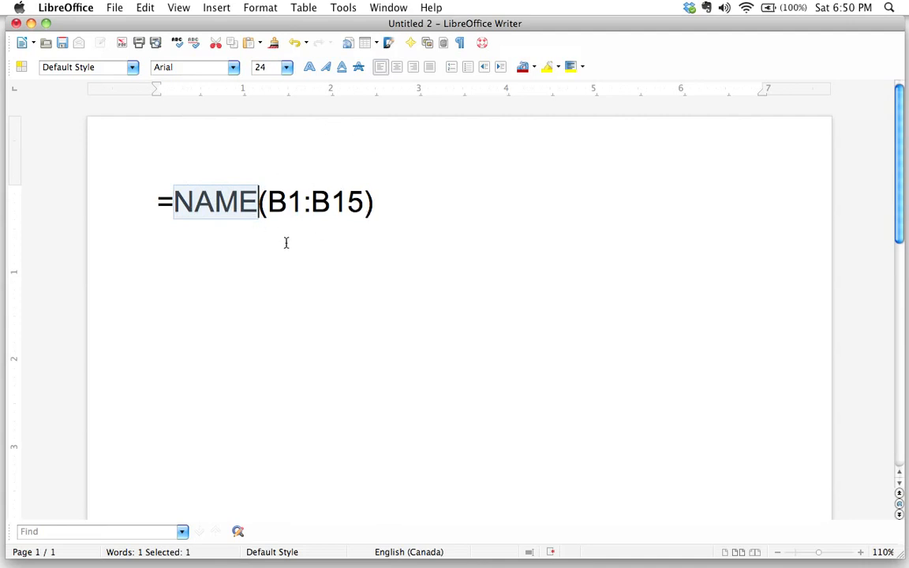
- Switch to the Calc spreadsheet and clear the addition formula from the TOTAL cell B6 on the Practice sheet
left_click(401, 207)
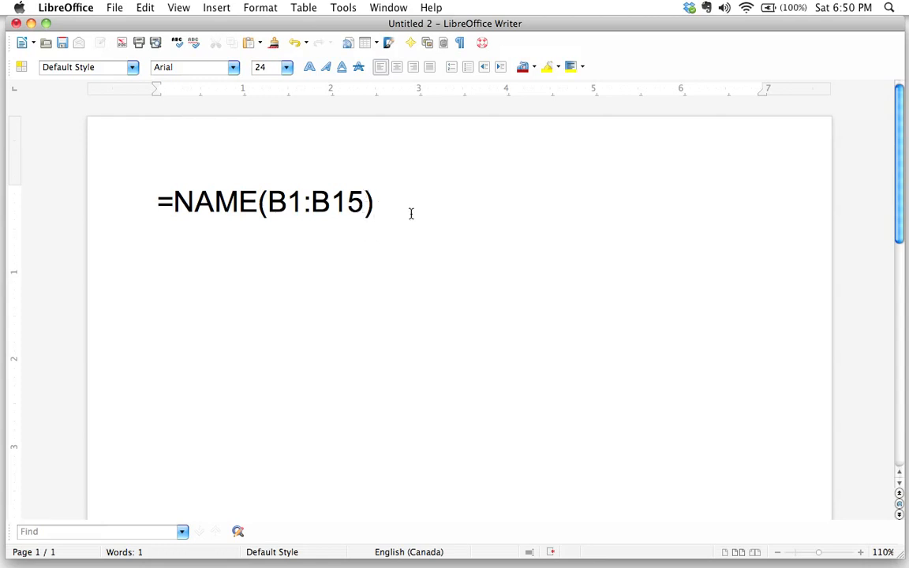
left_click(392, 9)
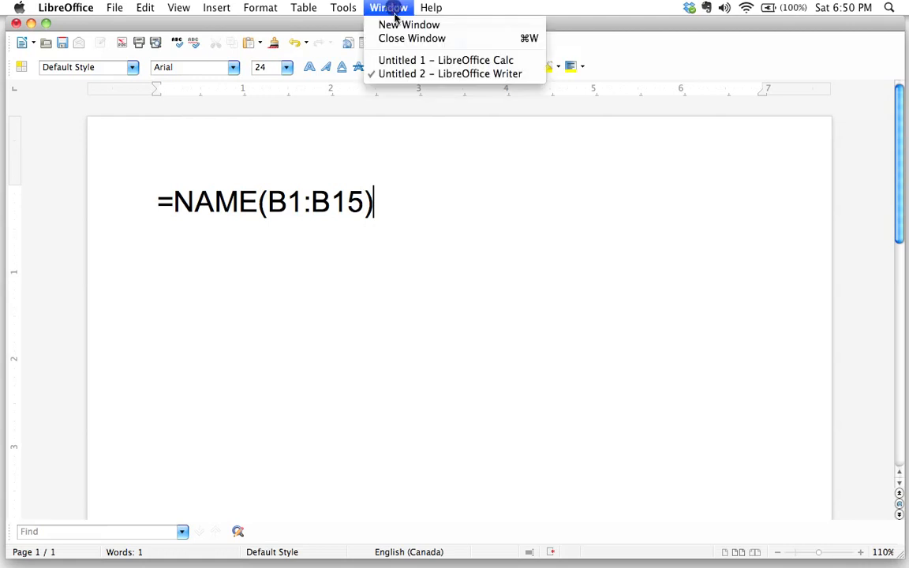
left_click(371, 60)
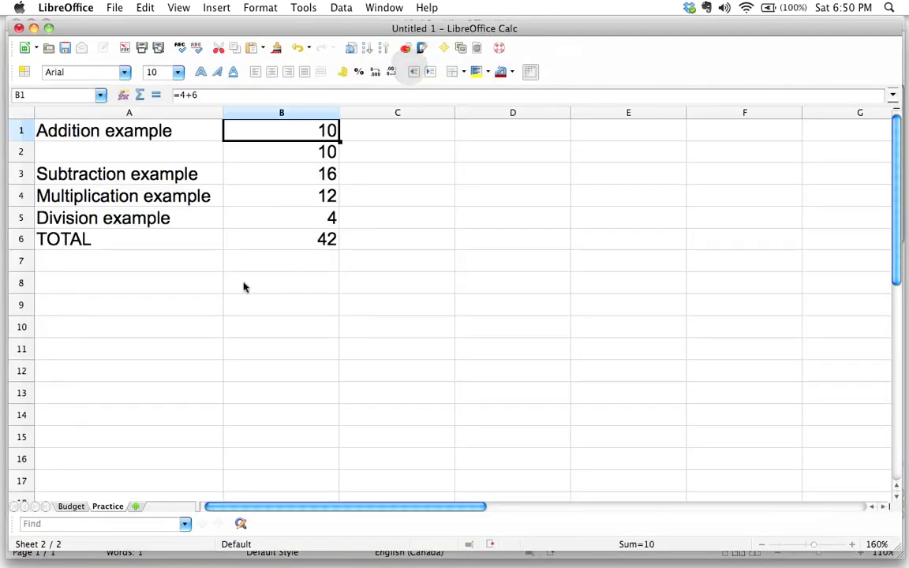
left_click(289, 241)
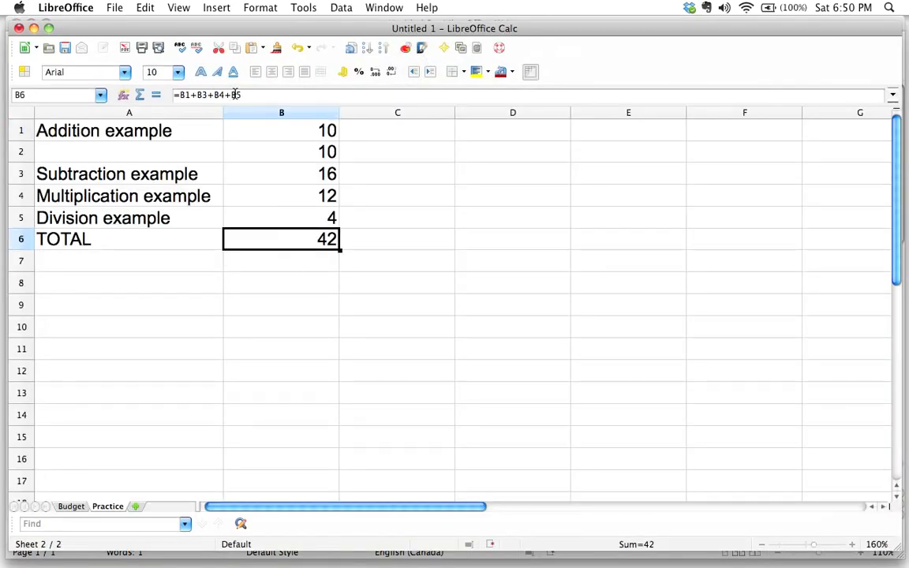
key("BackSpace")
key("Return")
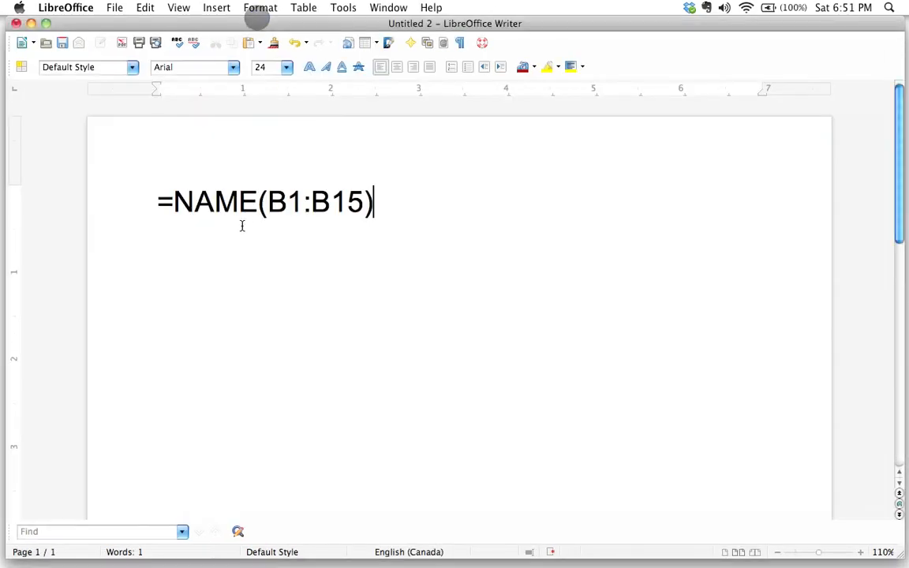
- In the Writer document, replace the word NAME with SUM and highlight the B1:B15 argument
left_click(214, 202)
double_click(214, 202)
type("SUM")
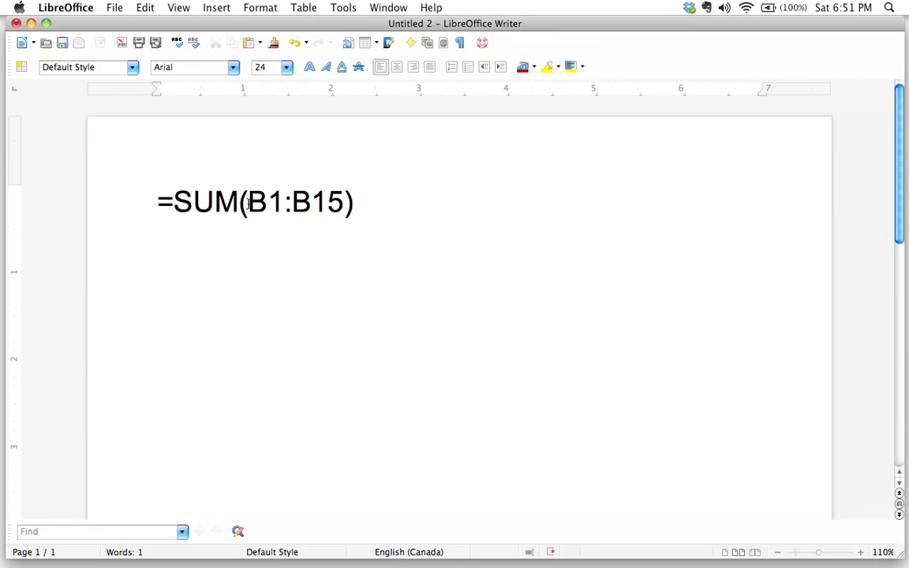
left_click_drag(247, 204, 344, 203)
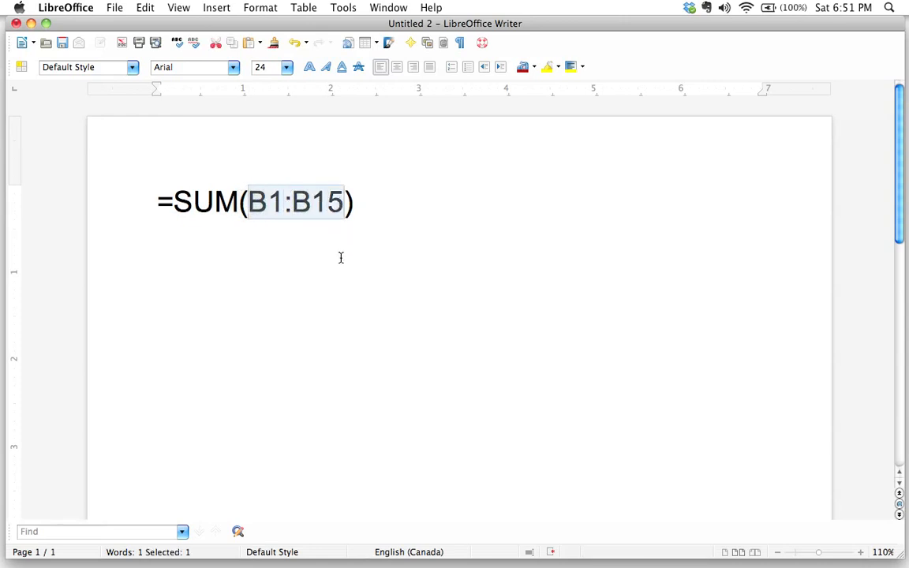
- Switch back to the Calc spreadsheet and enter the formula =sum(b1:b5) in the TOTAL cell B6
left_click(387, 7)
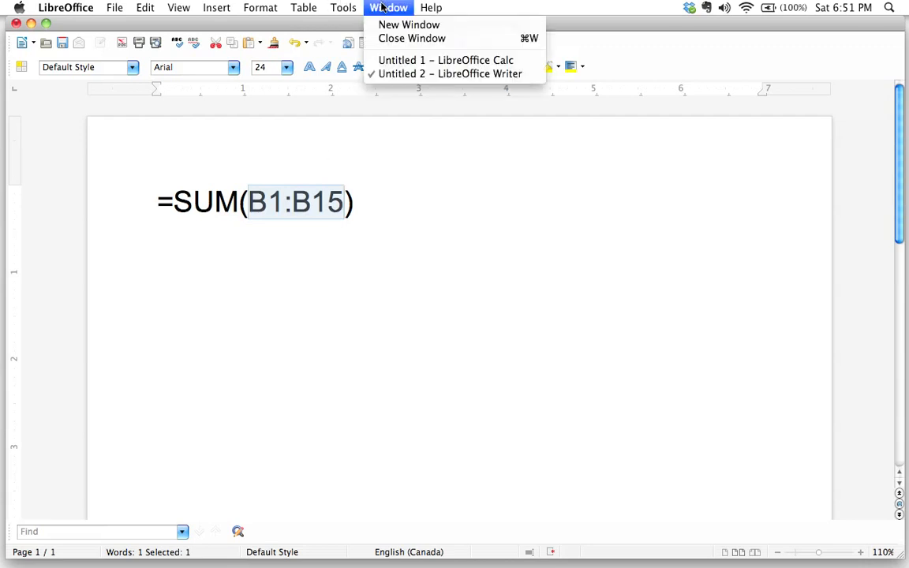
left_click(392, 62)
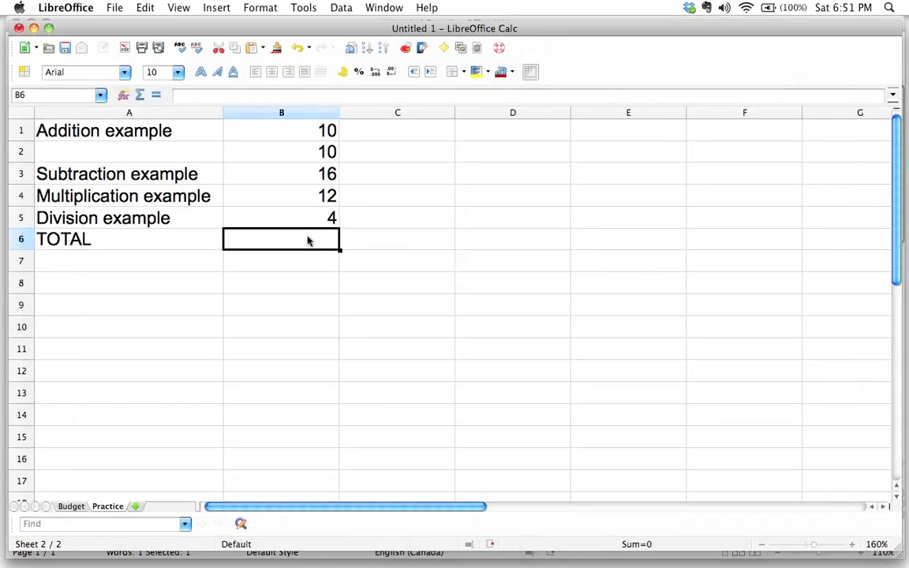
type("=")
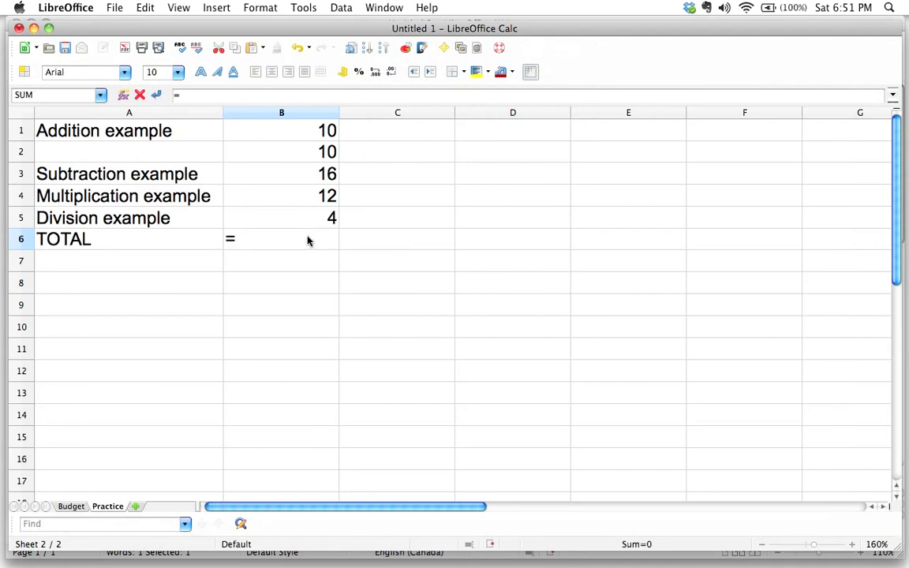
type("sum")
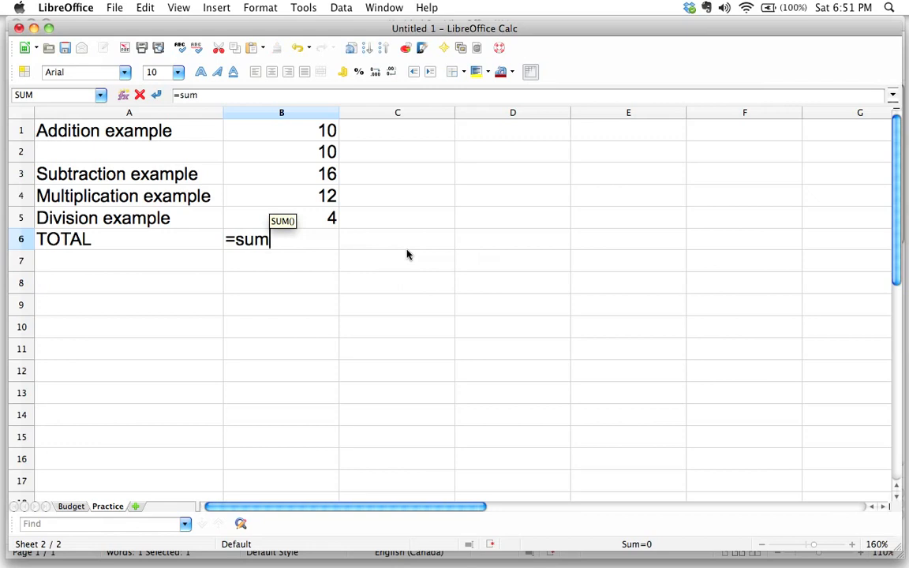
type("(")
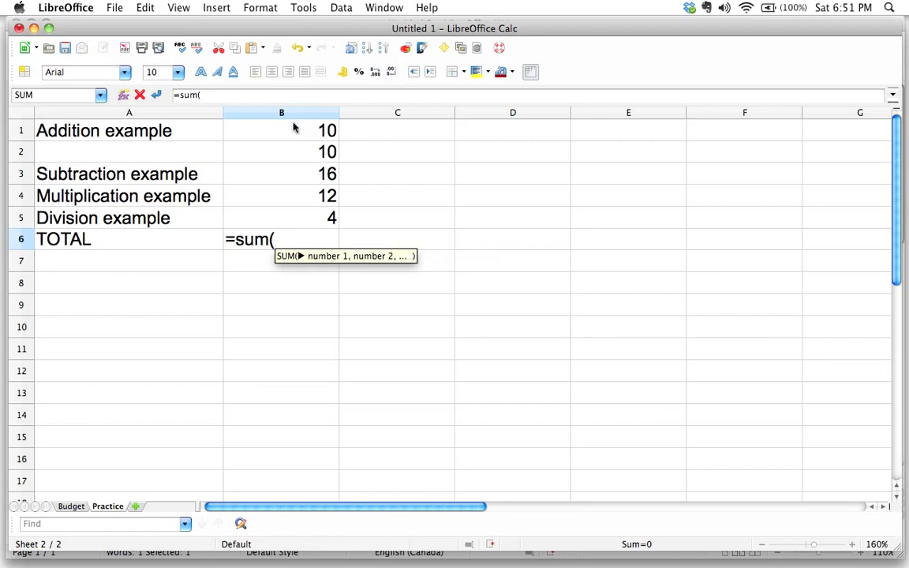
type("b1")
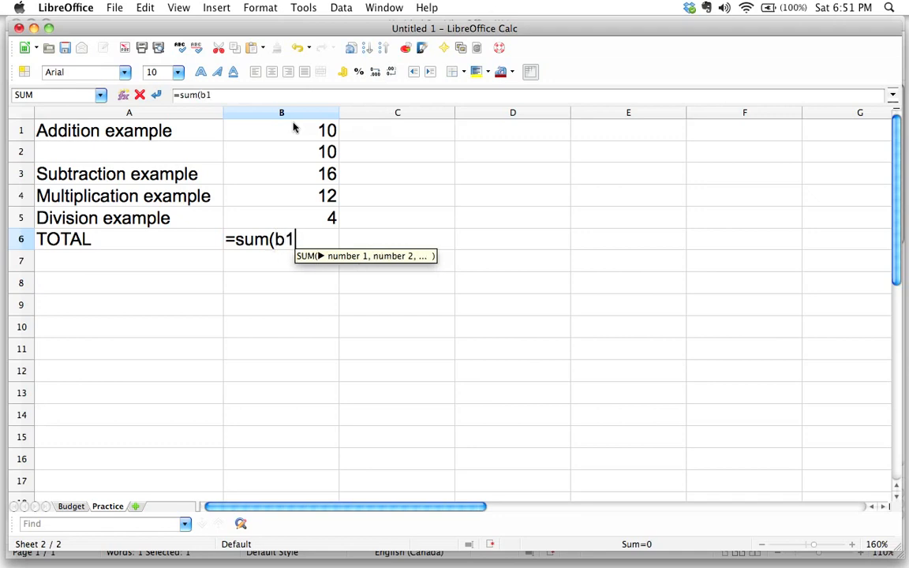
type(":")
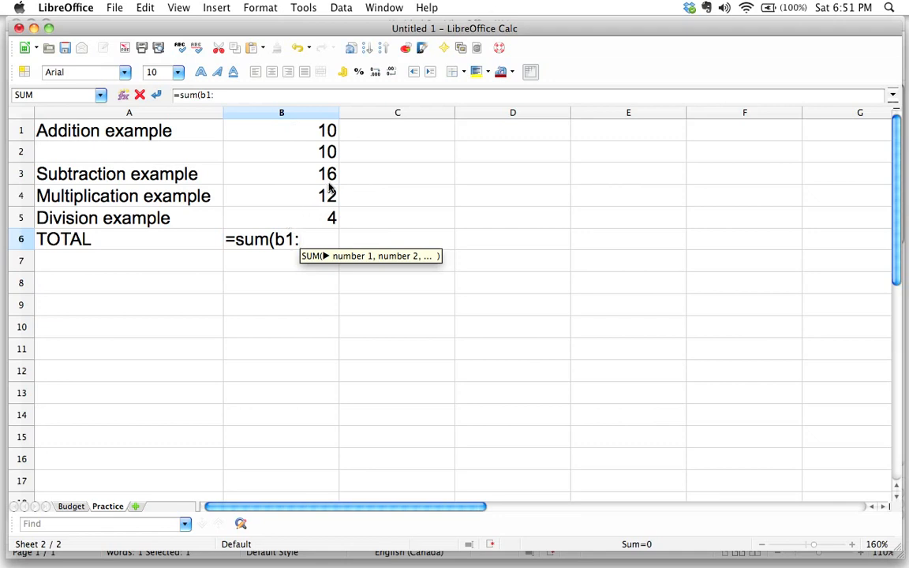
type("b5")
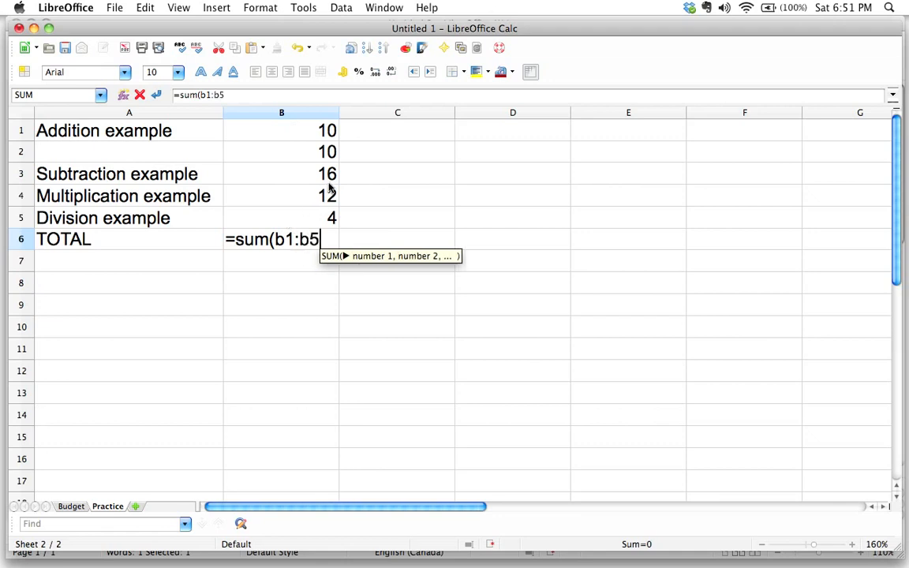
type(")")
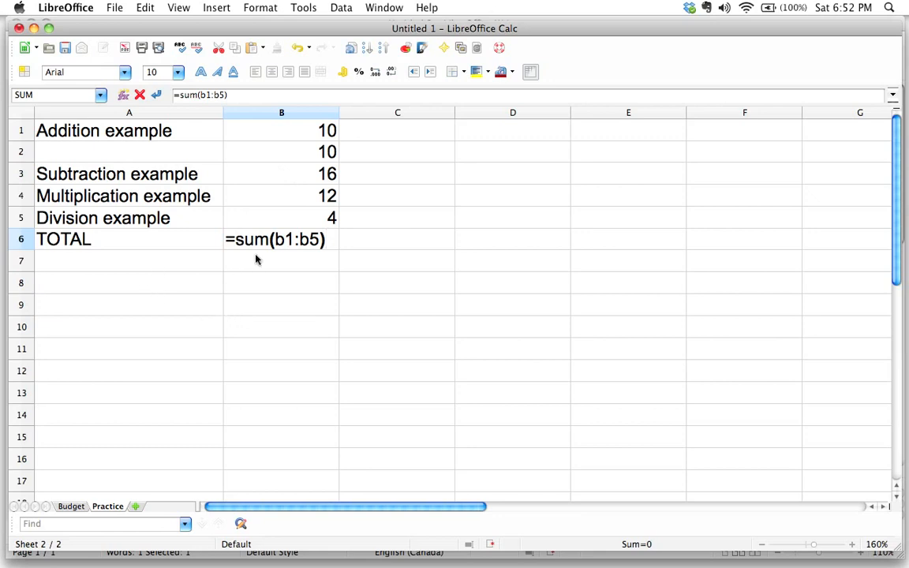
key("Return")
left_click(287, 246)
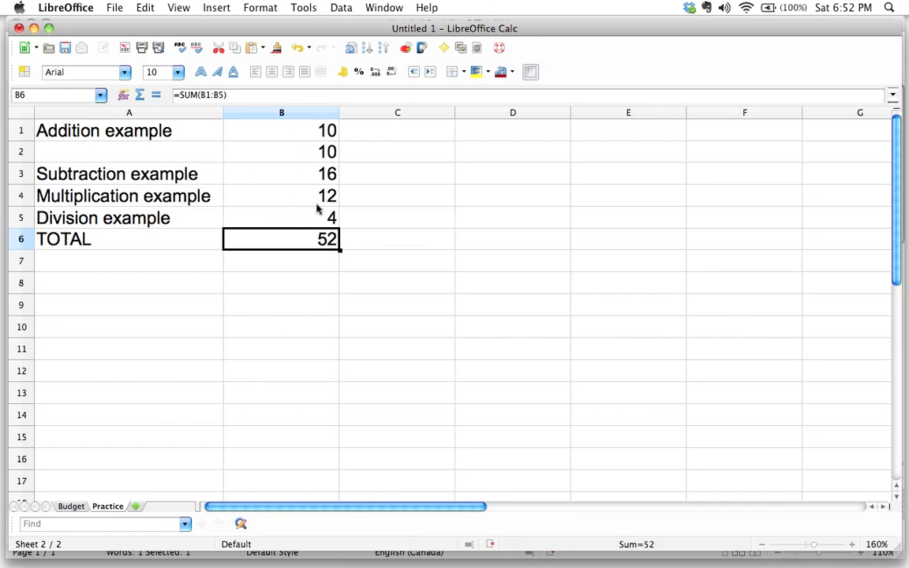
- Insert an empty row above Multiplication example, enter 5 in cell B4, and check the TOTAL cell's formula
left_click(17, 197)
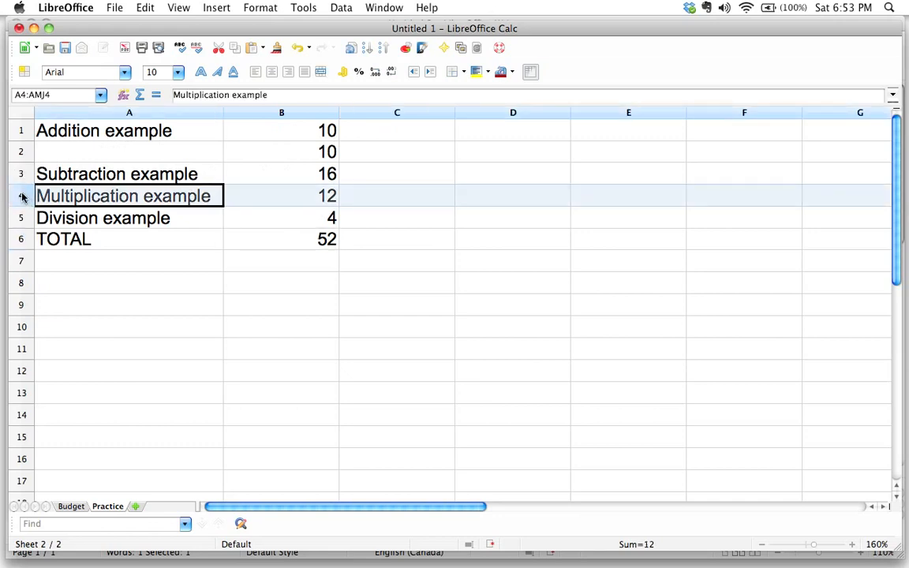
right_click(22, 197)
left_click(35, 255)
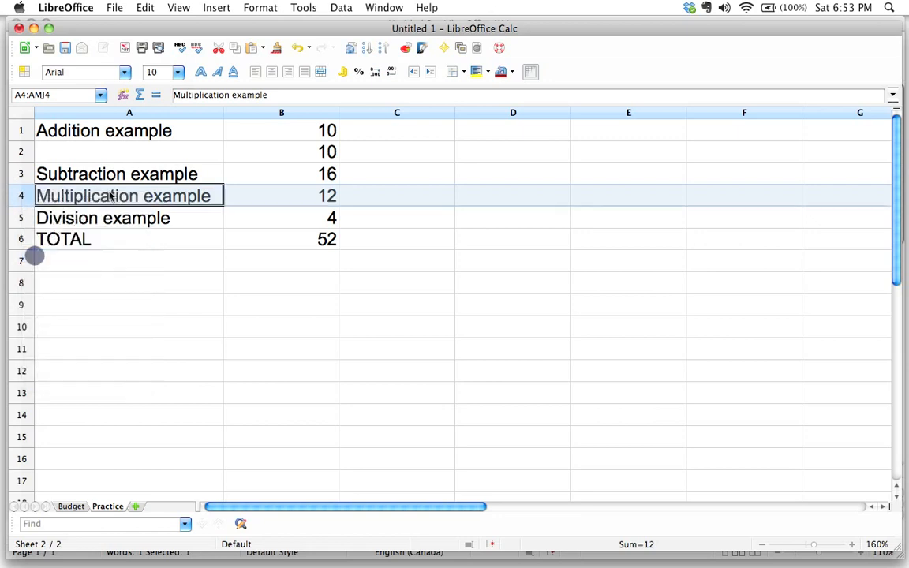
left_click(301, 197)
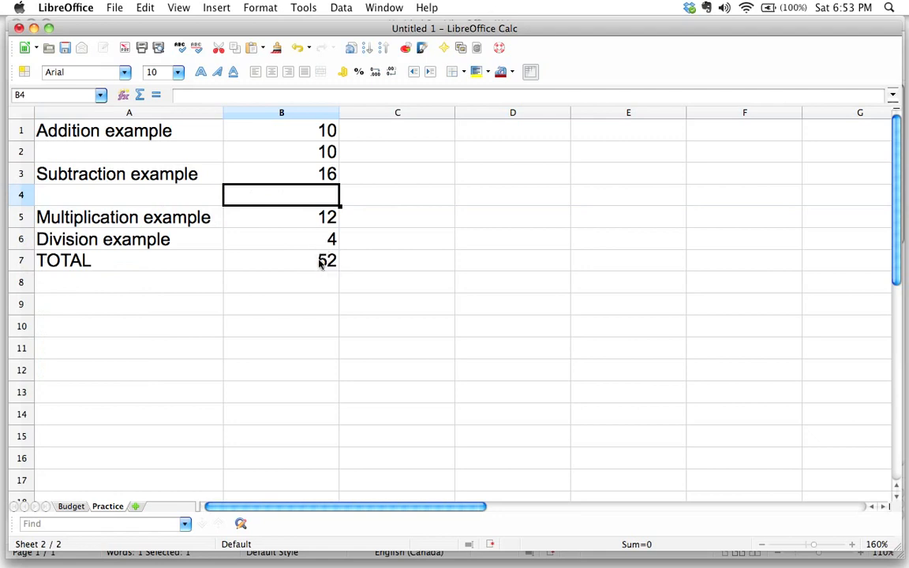
type("5")
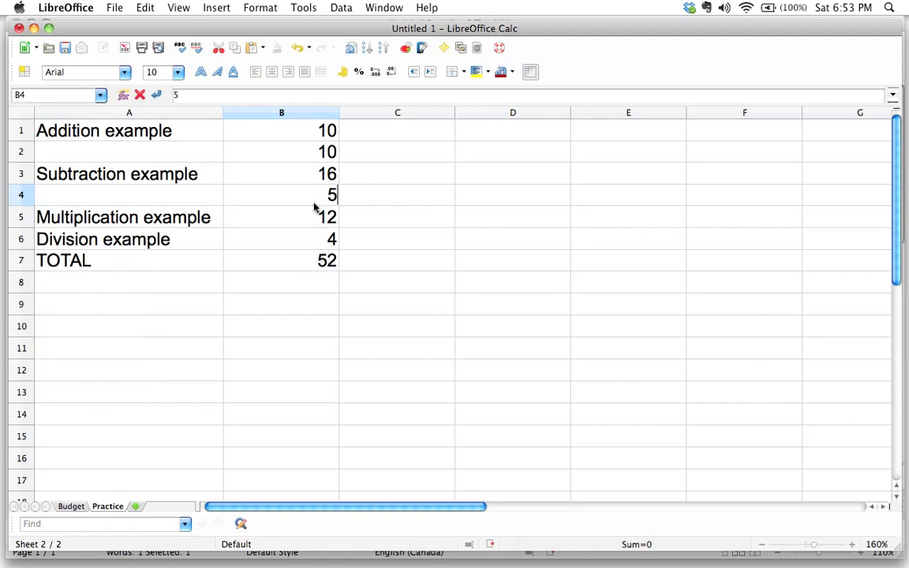
key("Return")
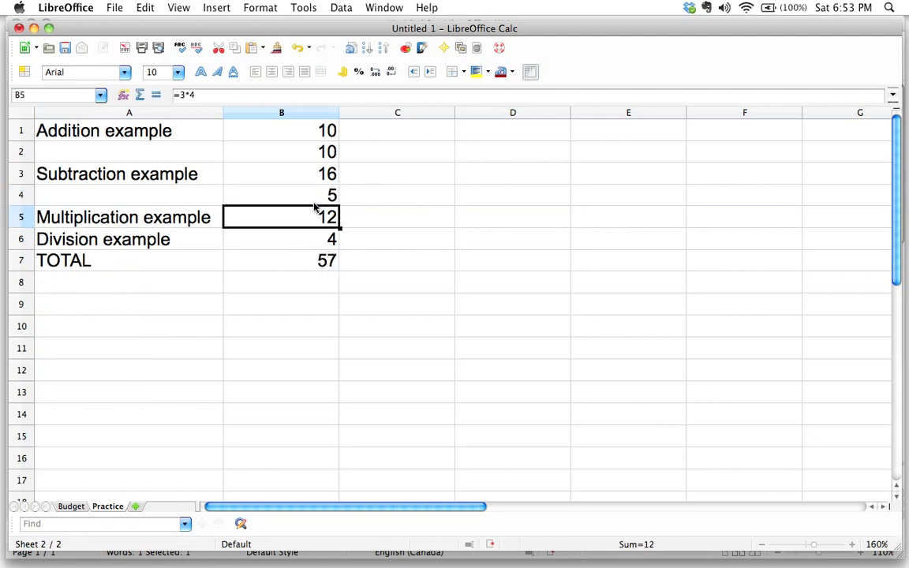
left_click(327, 265)
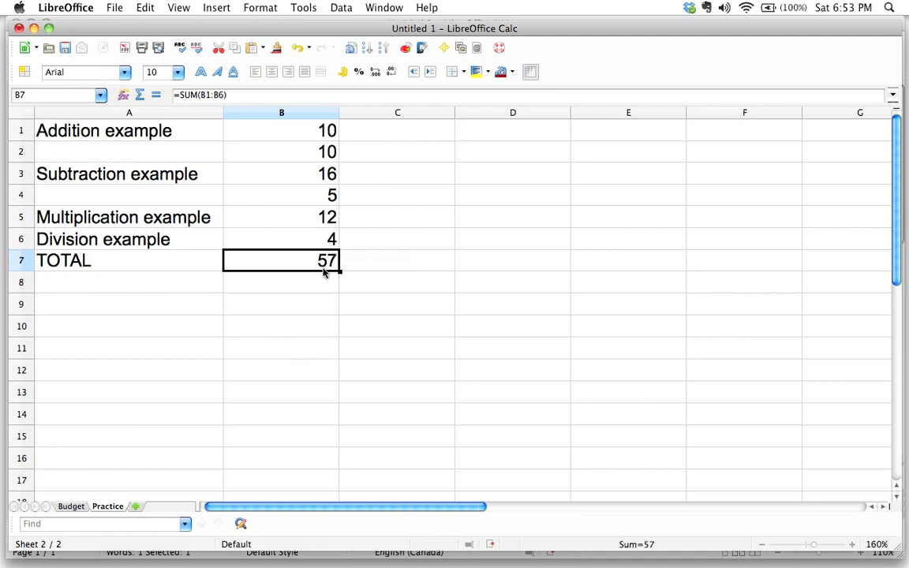
- On the Budget sheet, insert a row below Manufacturing and label it SUBTOTAL: EXPENSES in column A
left_click(67, 506)
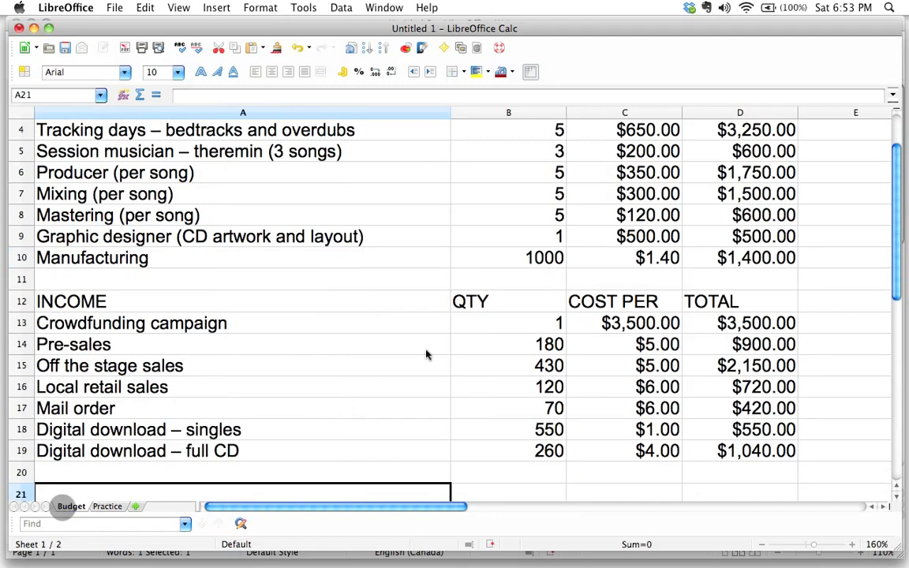
scroll(427, 307, "up", 3)
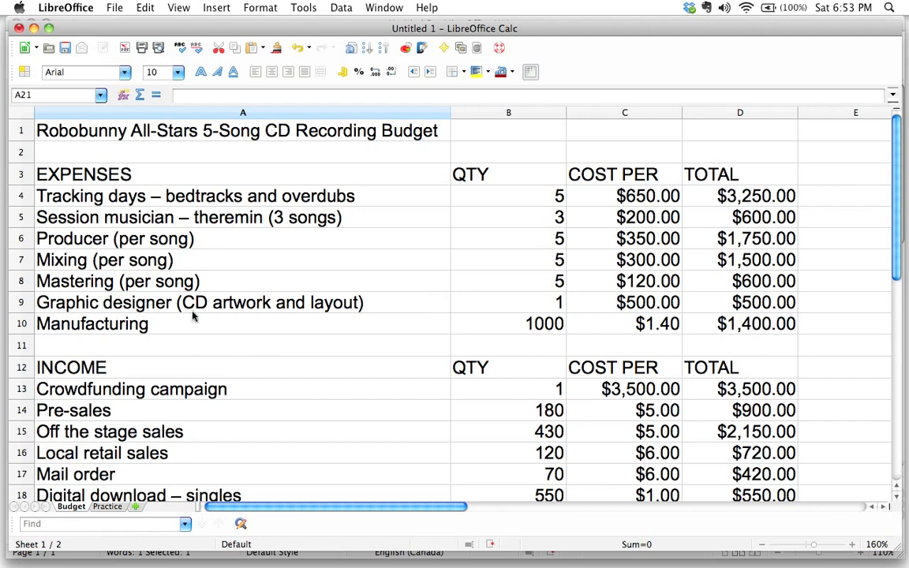
left_click(21, 346)
right_click(22, 345)
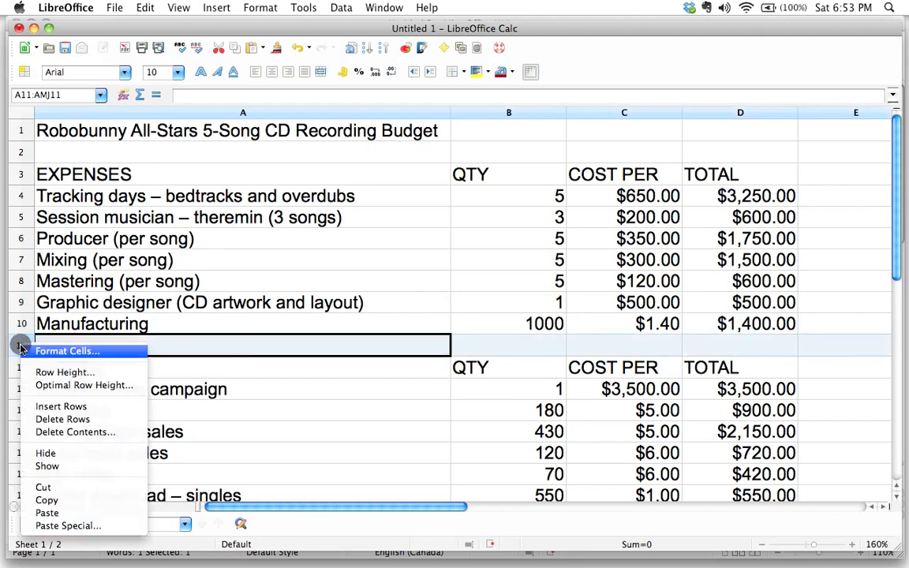
left_click(44, 408)
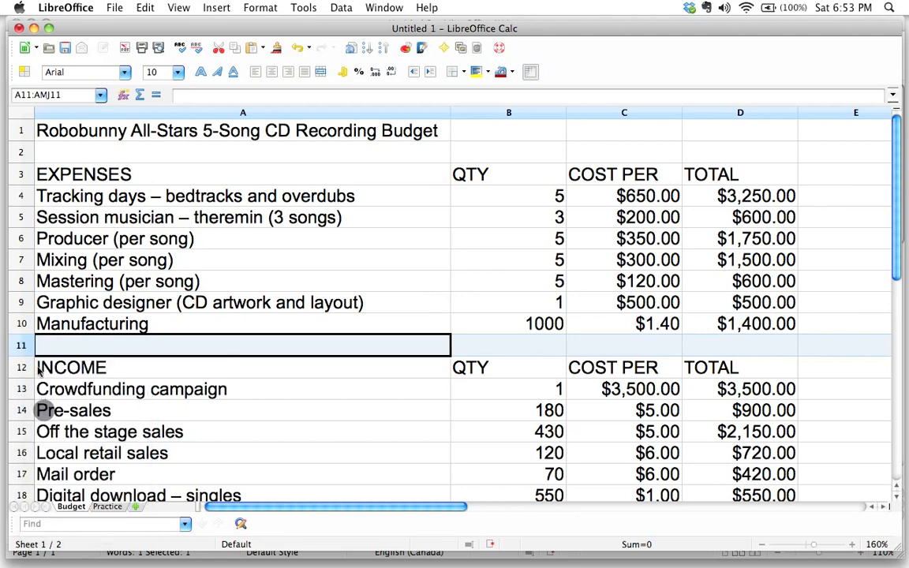
left_click(60, 347)
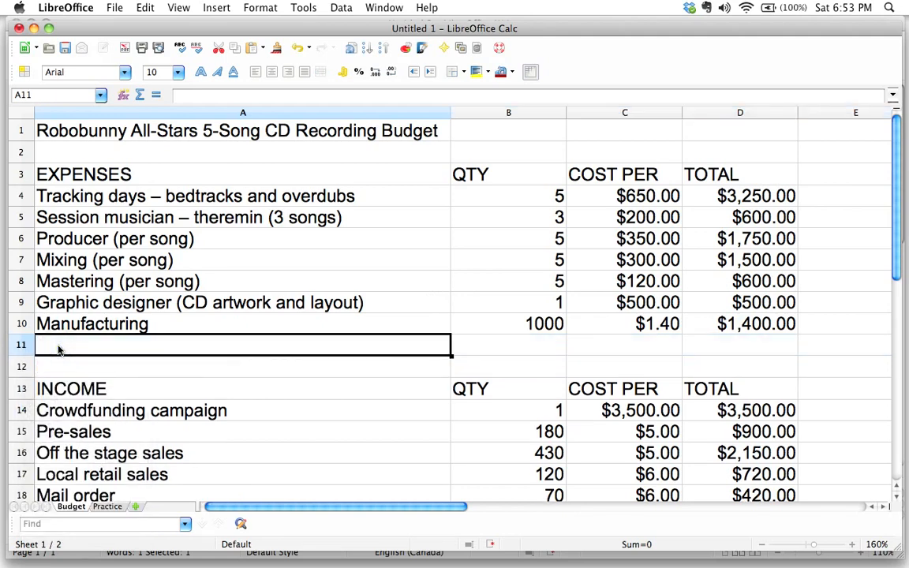
type("SUBTOTAL: EXPENSES")
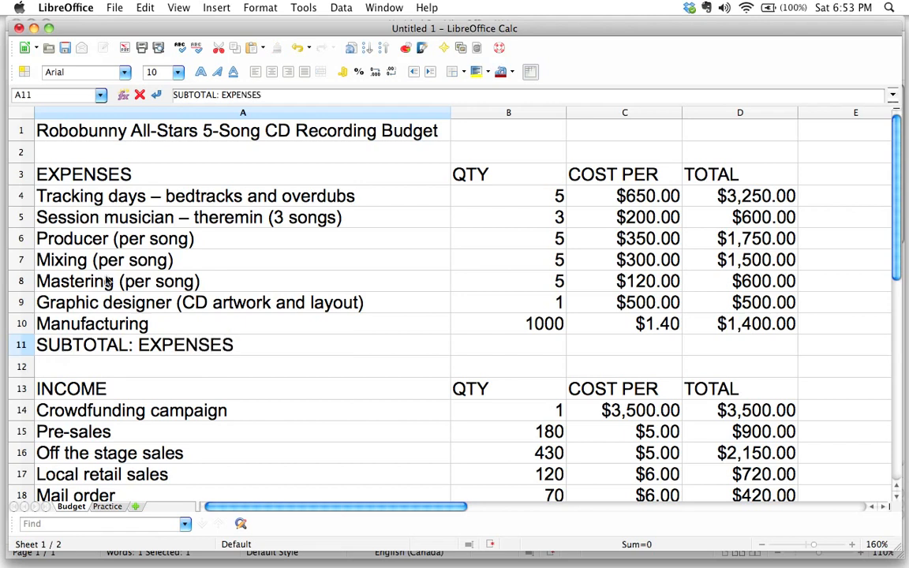
- Enter the formula =sum(D4:D10) in cell D11 of the SUBTOTAL: EXPENSES row, picking D4 and D10 as the range ends
left_click(759, 345)
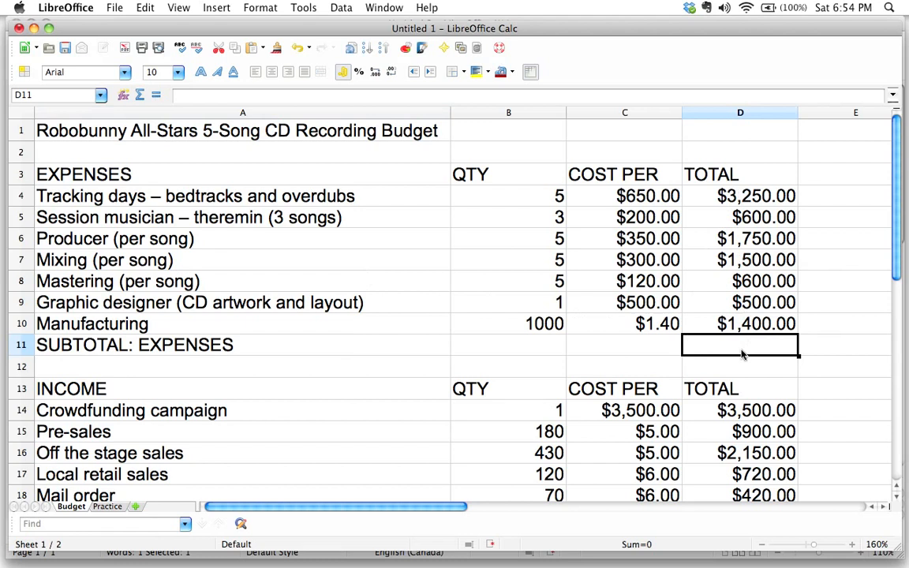
type("=")
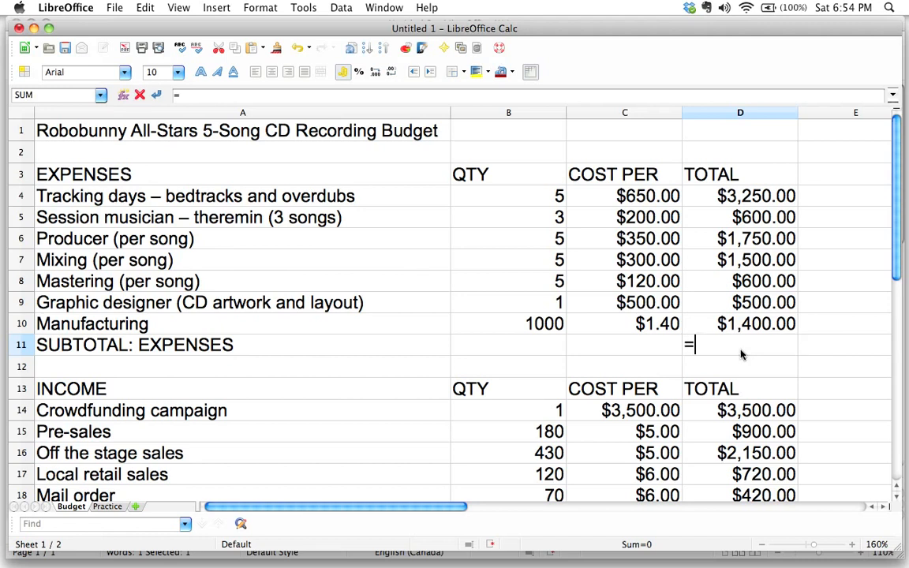
type("sum")
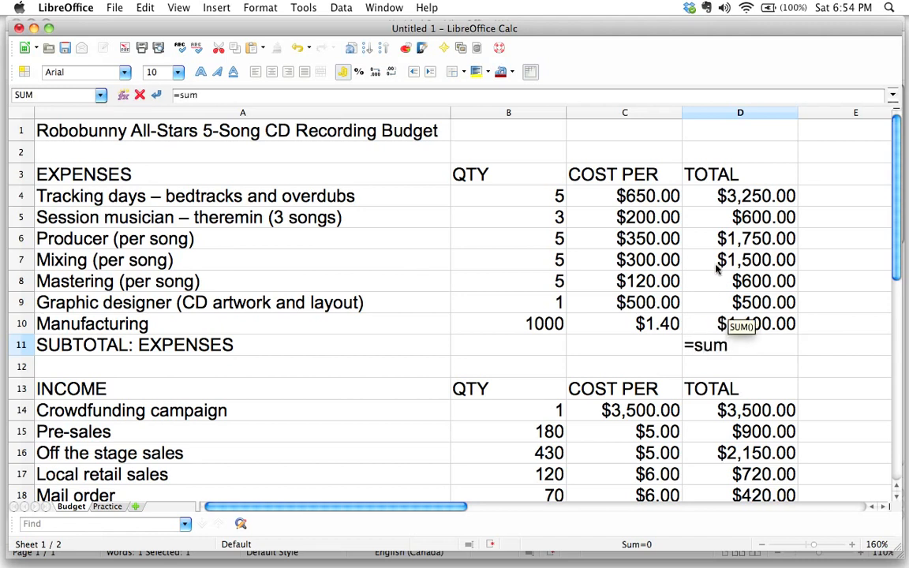
type("(")
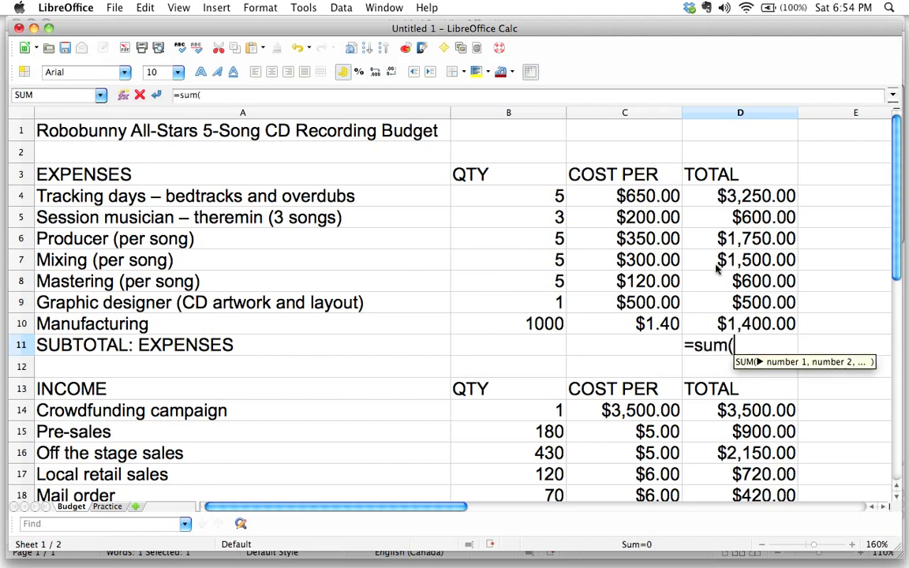
left_click(756, 197)
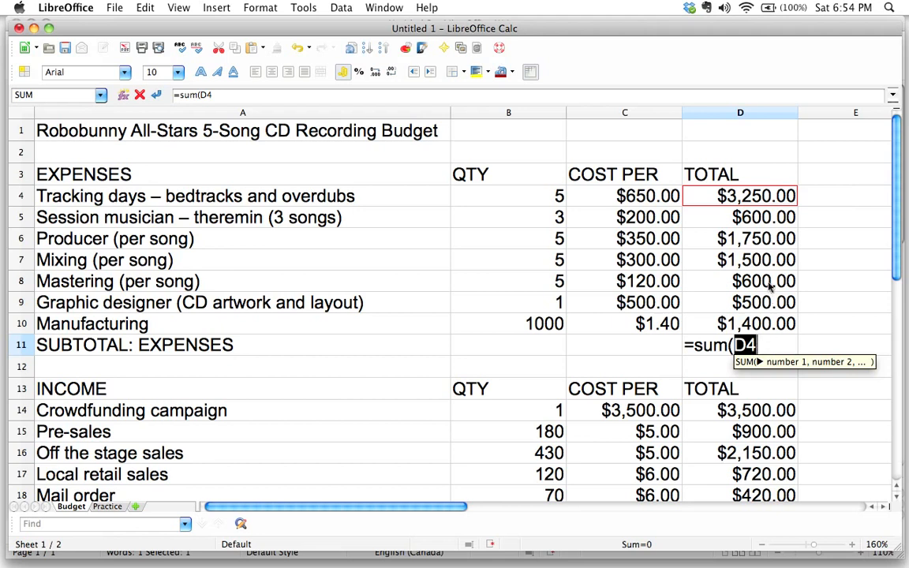
type(":")
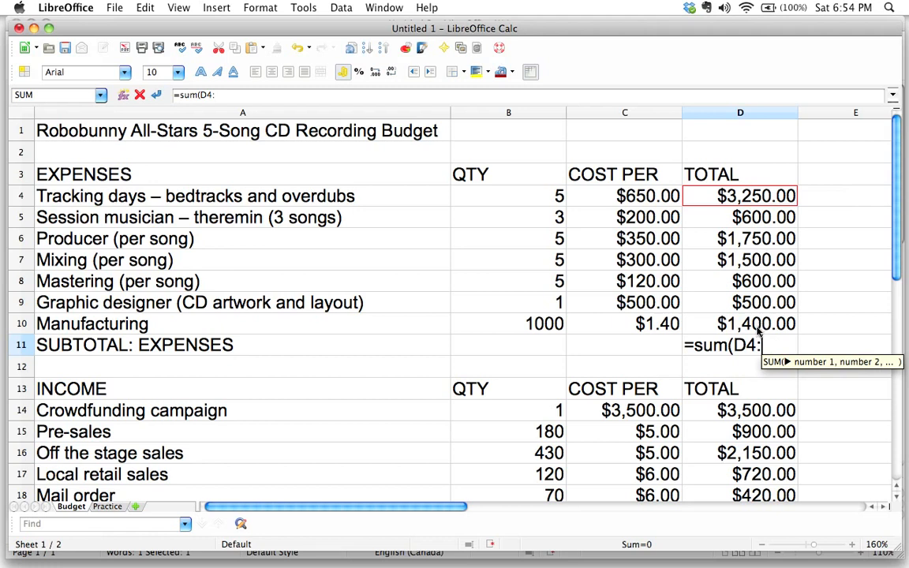
left_click(749, 331)
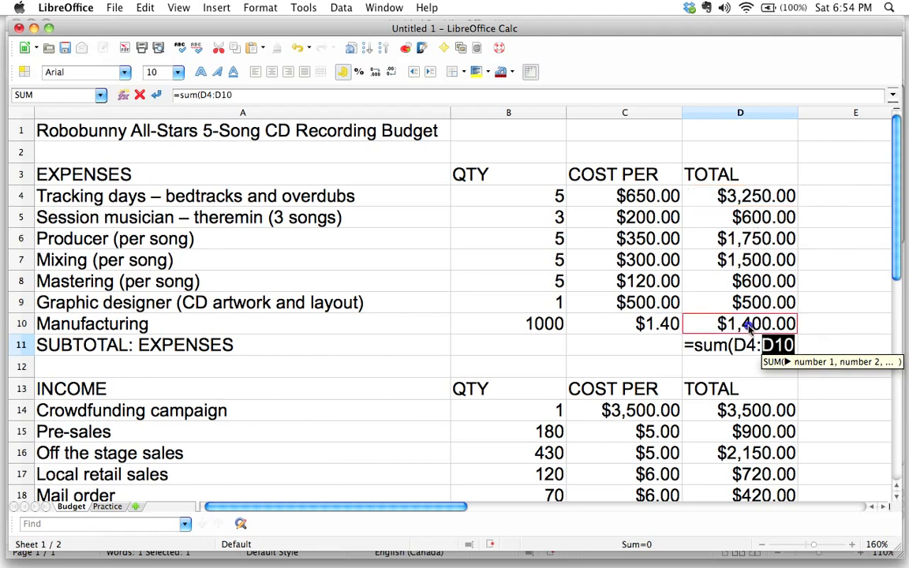
type(")")
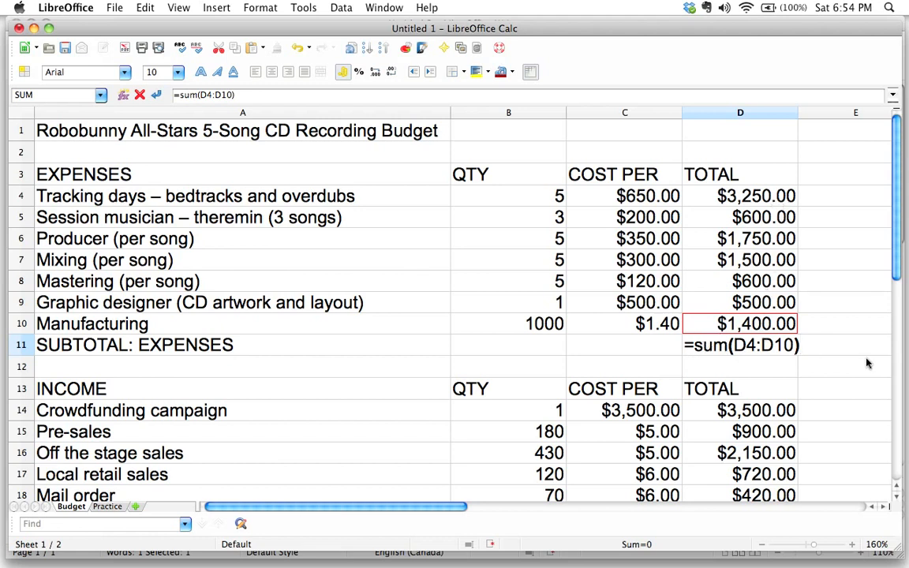
key("Return")
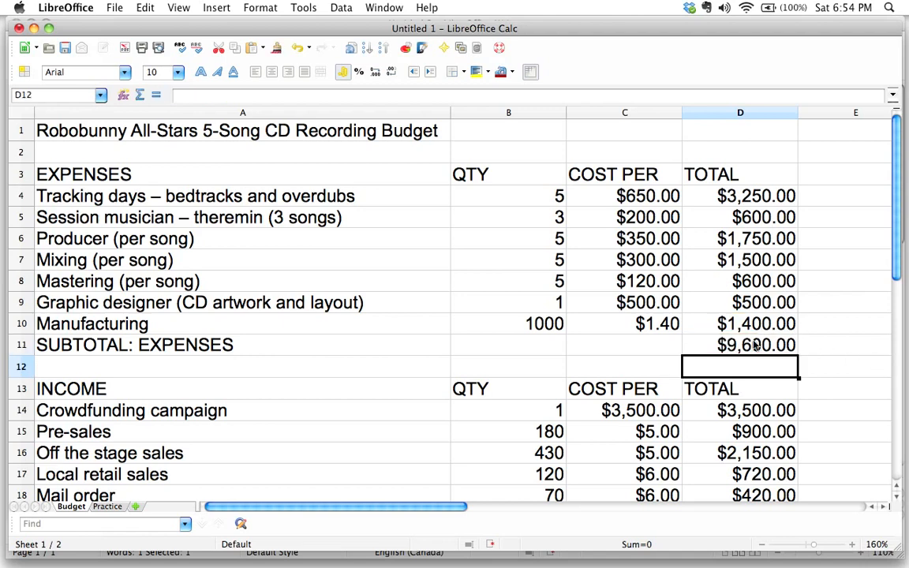
- Label cell A21, below Digital download – full CD, as SUBTOTAL: INCOME
scroll(729, 340, "down", 3)
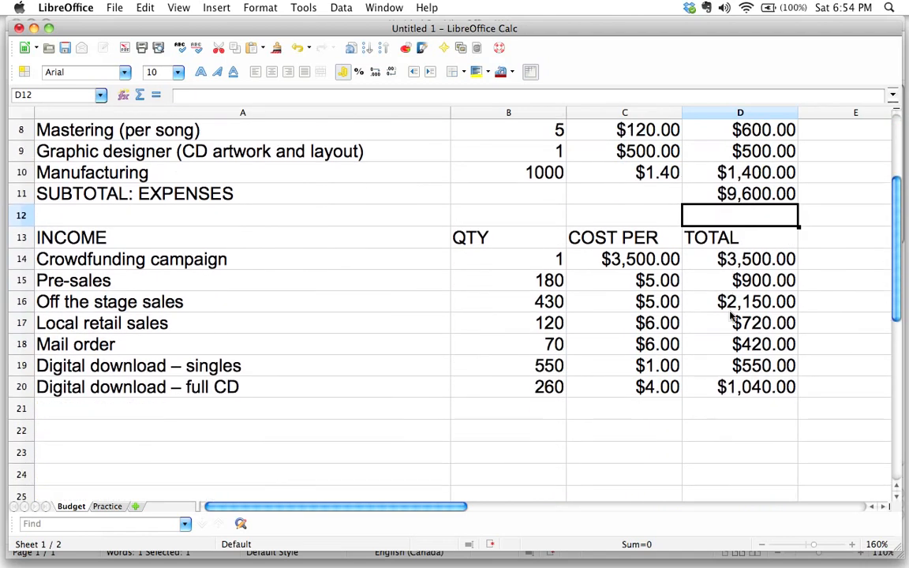
left_click(196, 385)
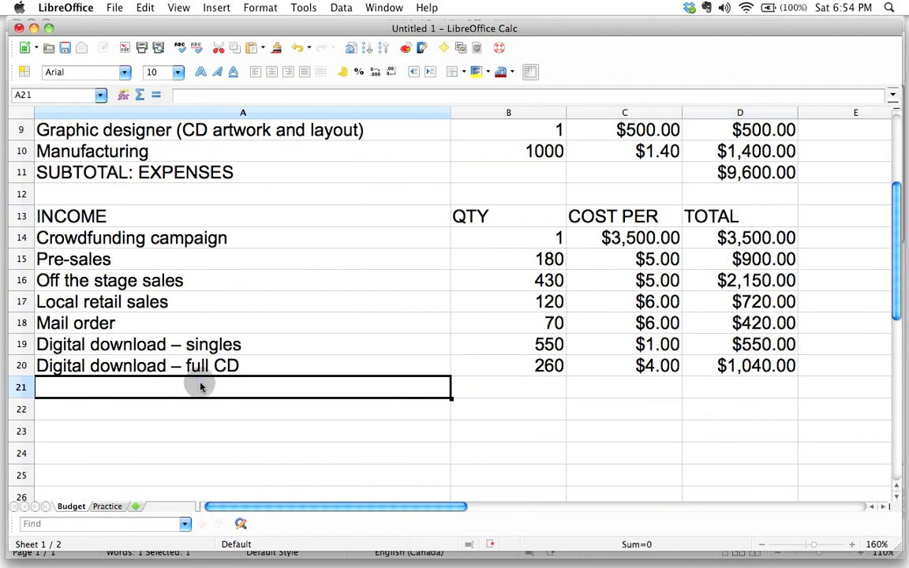
type("SUB")
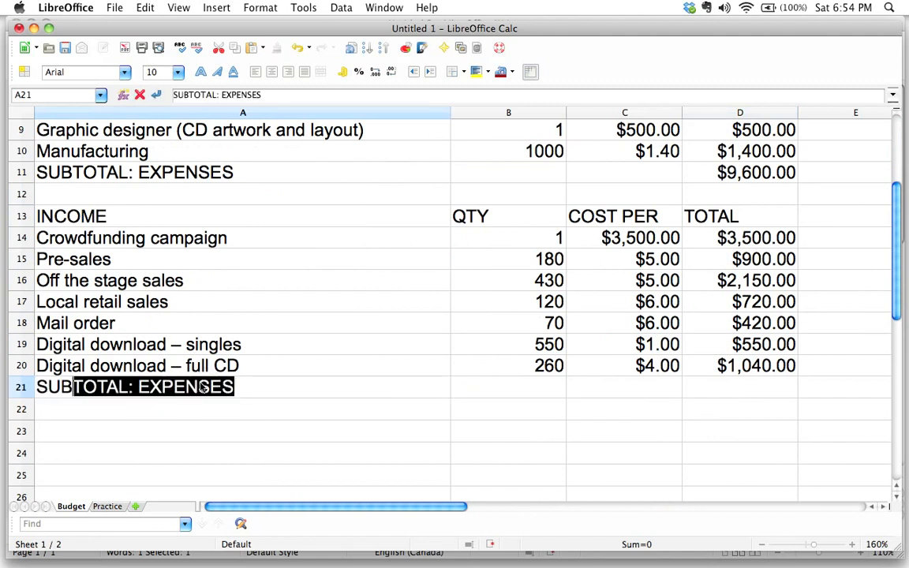
type("TOTAL: INCOME")
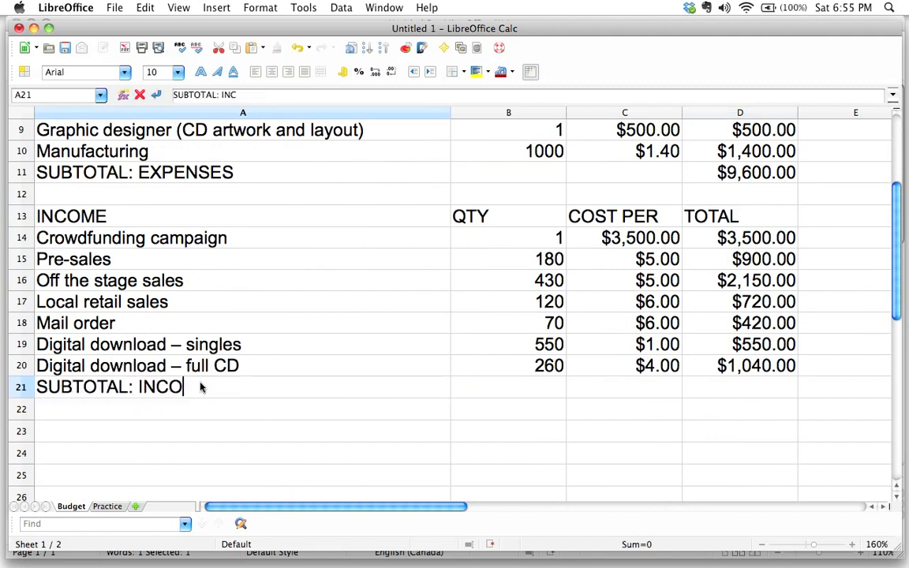
- Use the automatic Sum function in cell D21 to total the income range D14:D20, and accept the suggested formula
left_click(724, 385)
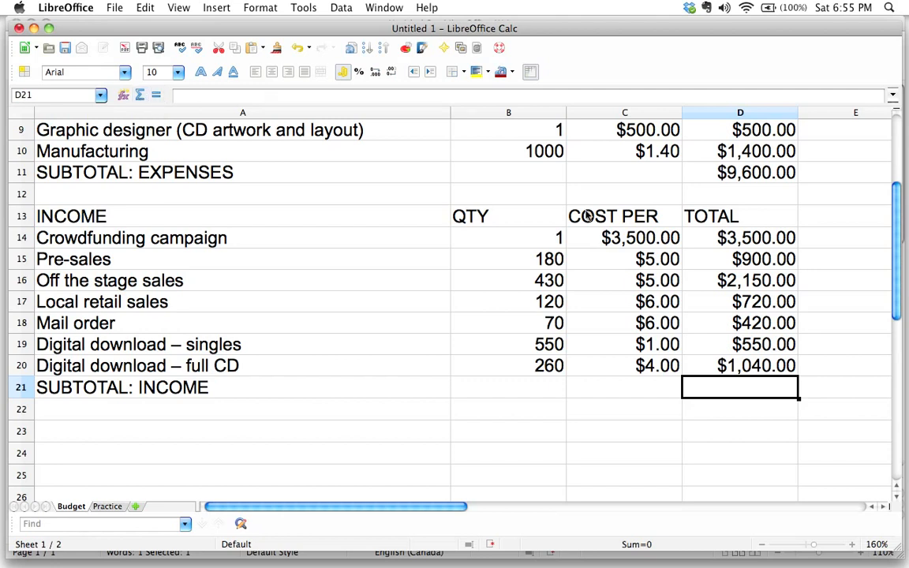
left_click(750, 392)
left_click(141, 95)
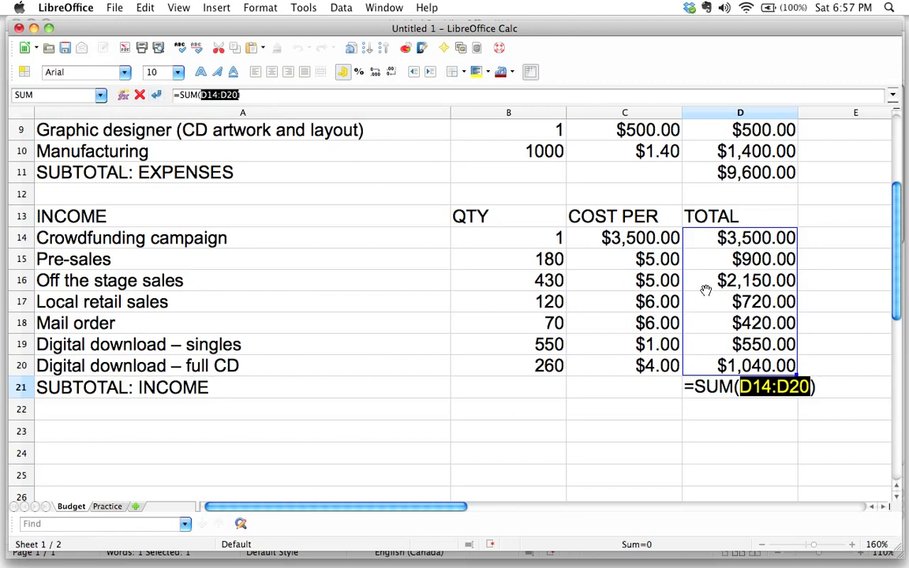
left_click(157, 95)
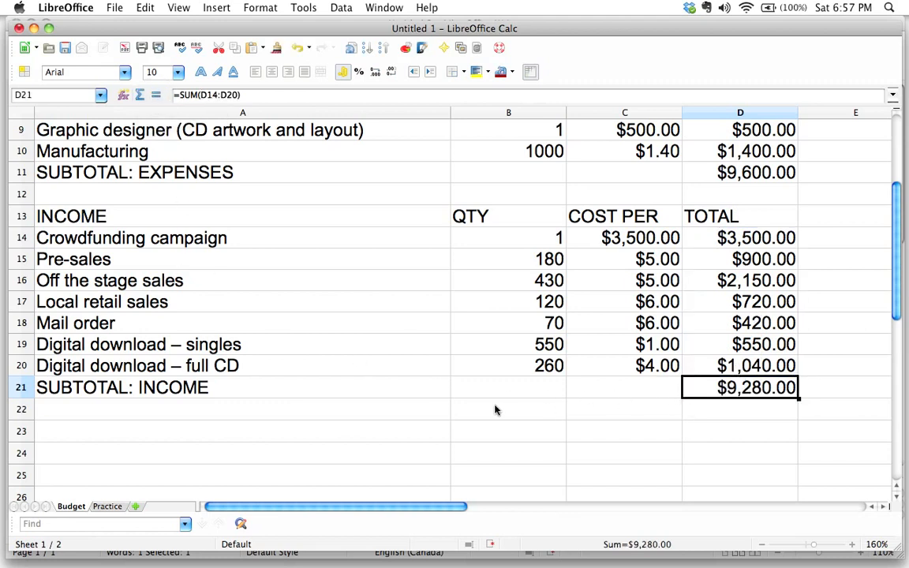